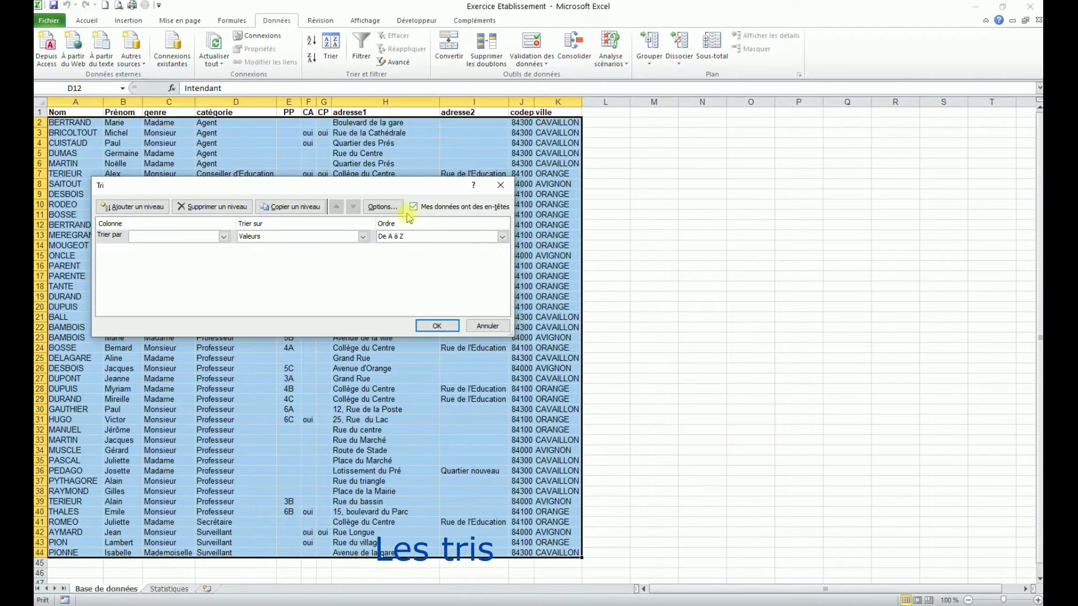
# Sort the table by catégorie, then Nom, then Prénom, each on values from A to Z
pyautogui.click(223, 236)
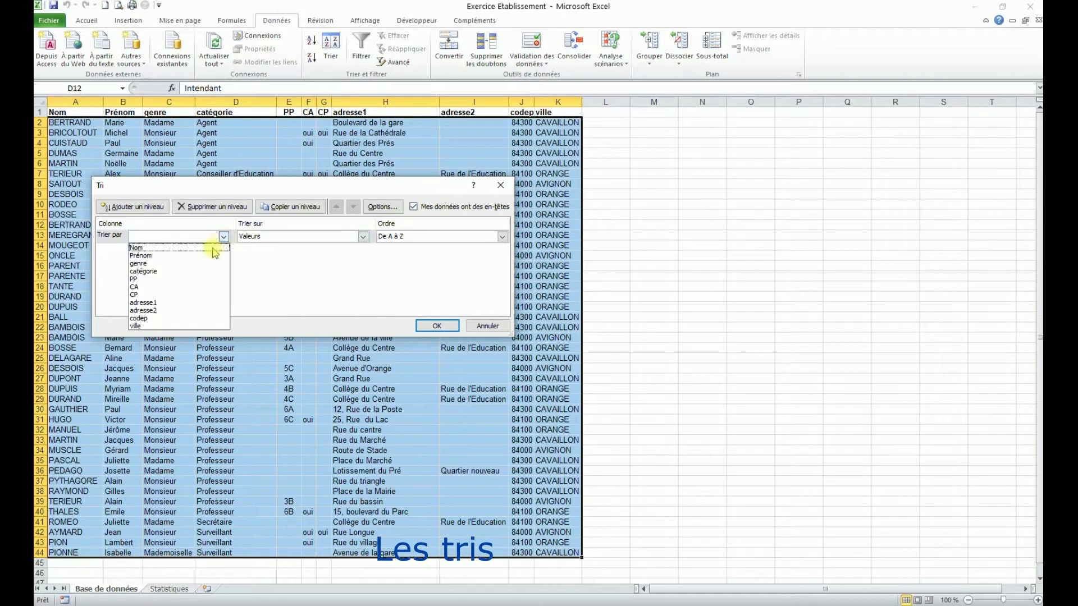
pyautogui.click(194, 271)
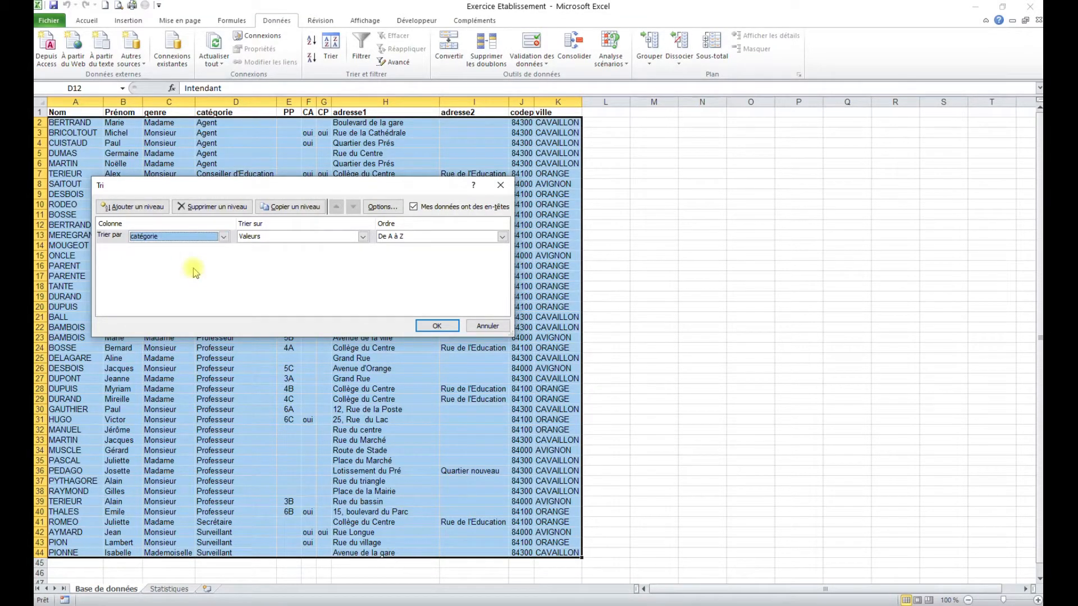
pyautogui.click(133, 207)
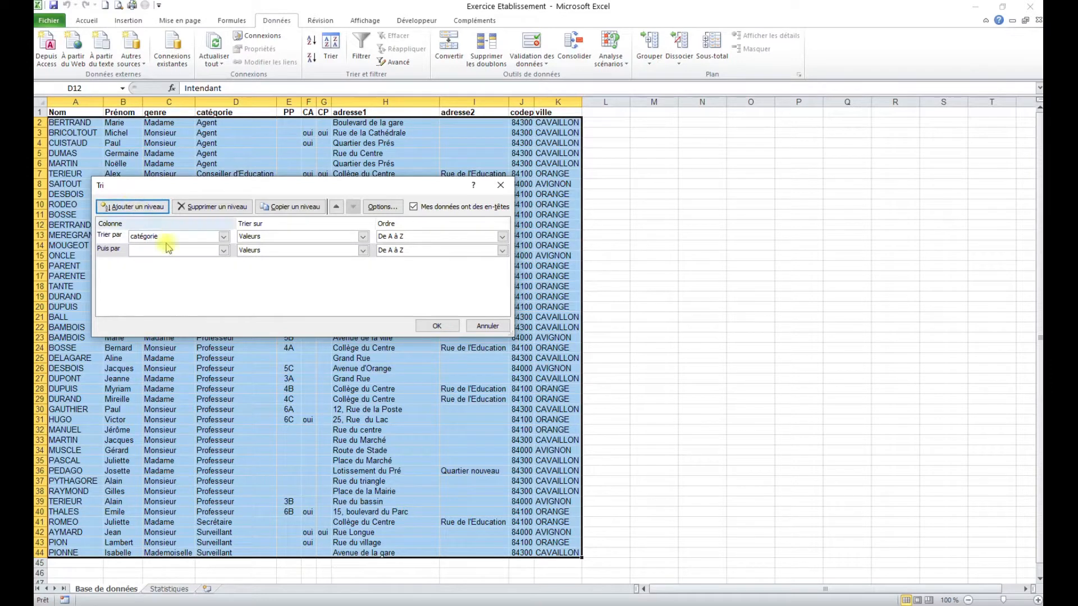
pyautogui.click(187, 251)
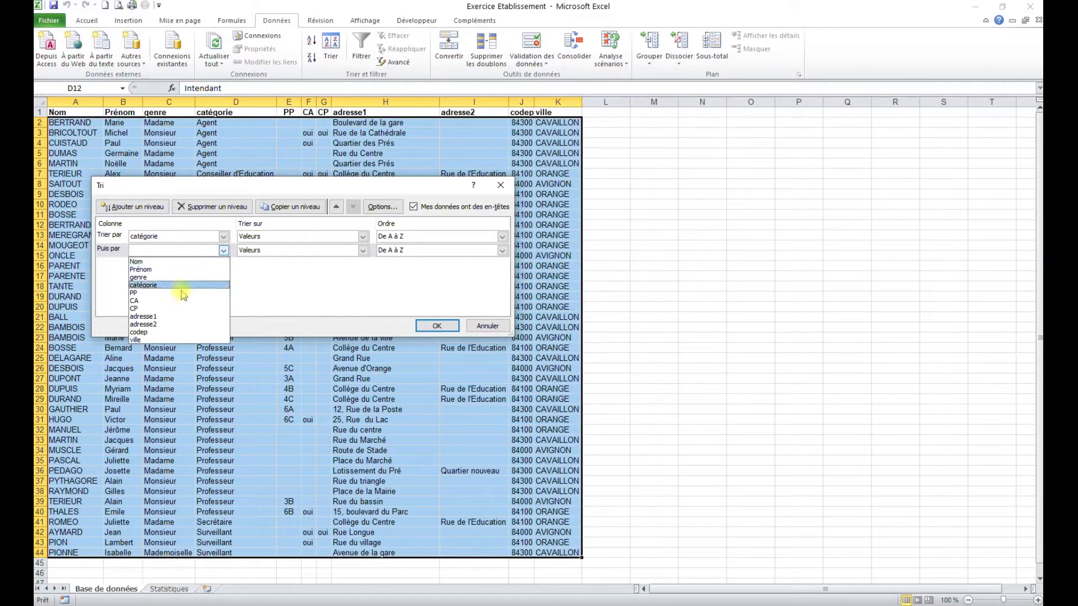
pyautogui.click(178, 262)
pyautogui.click(146, 207)
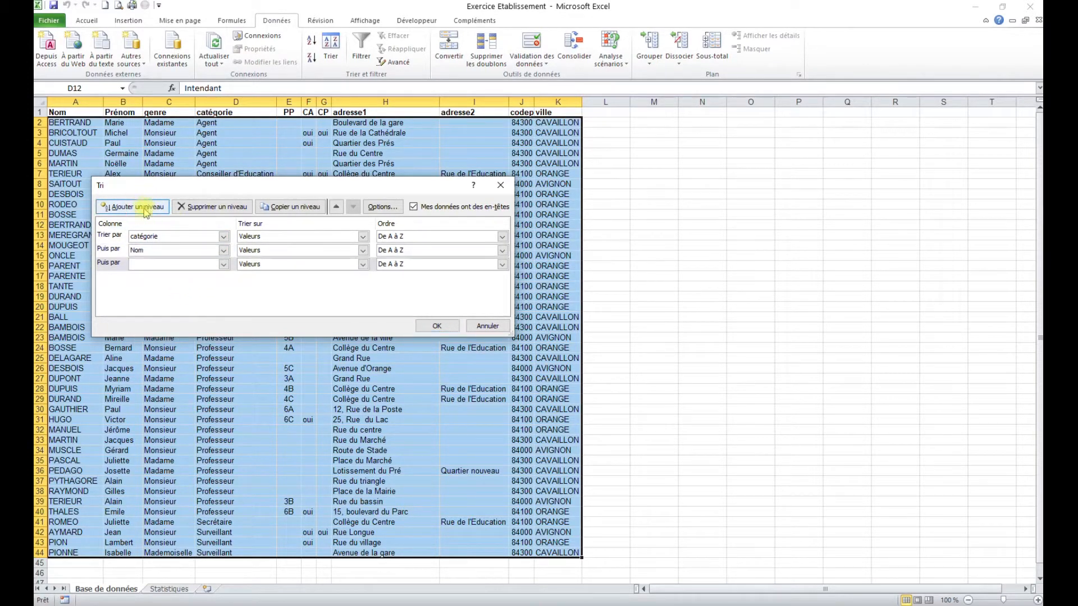
pyautogui.click(223, 265)
pyautogui.click(189, 283)
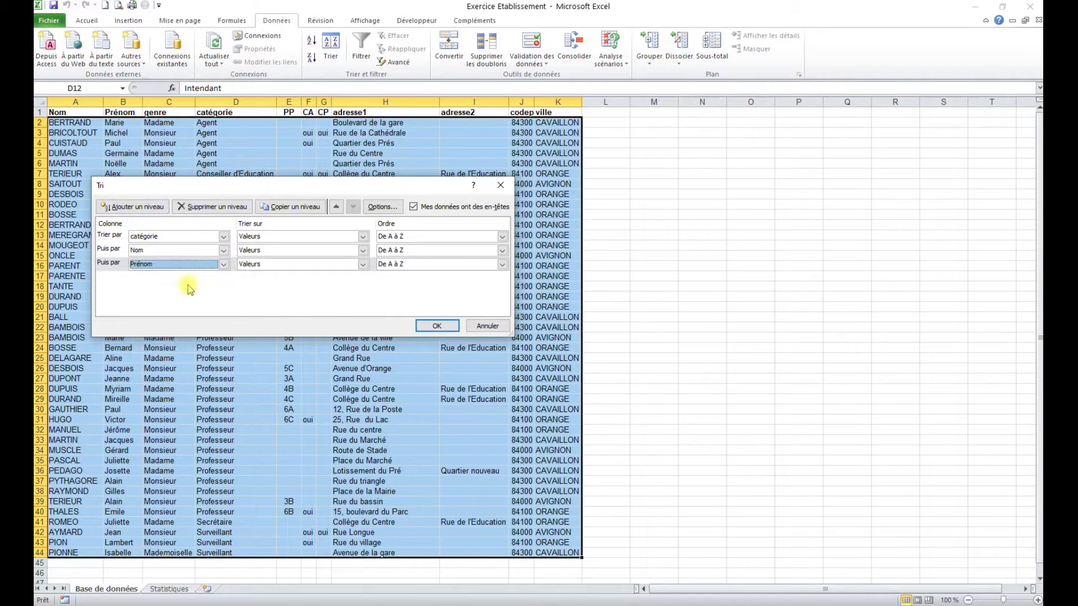
pyautogui.click(437, 327)
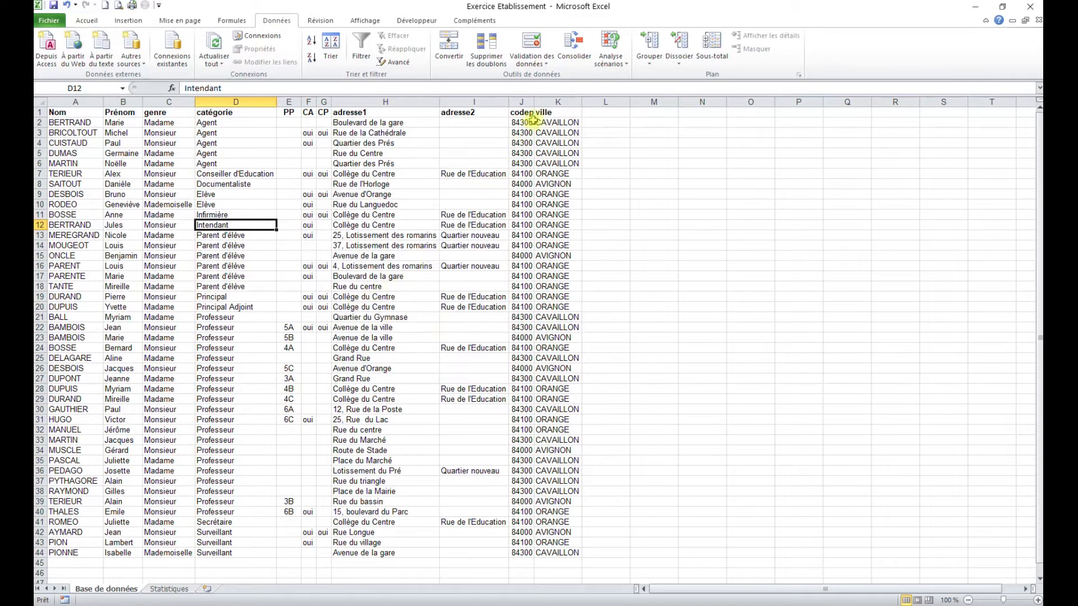
# Review the sort order within the Agent and Parent d'élève groups and for the Professeur rows sharing a surname
pyautogui.moveTo(211, 122); pyautogui.dragTo(65, 163)
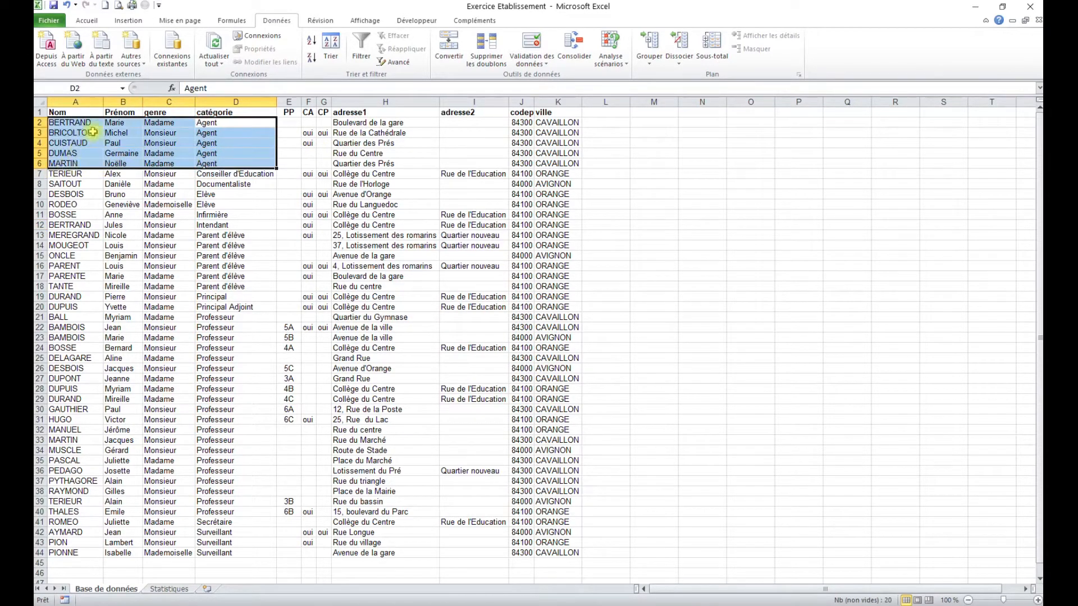
pyautogui.moveTo(216, 236); pyautogui.dragTo(68, 276)
pyautogui.moveTo(225, 287); pyautogui.dragTo(68, 245)
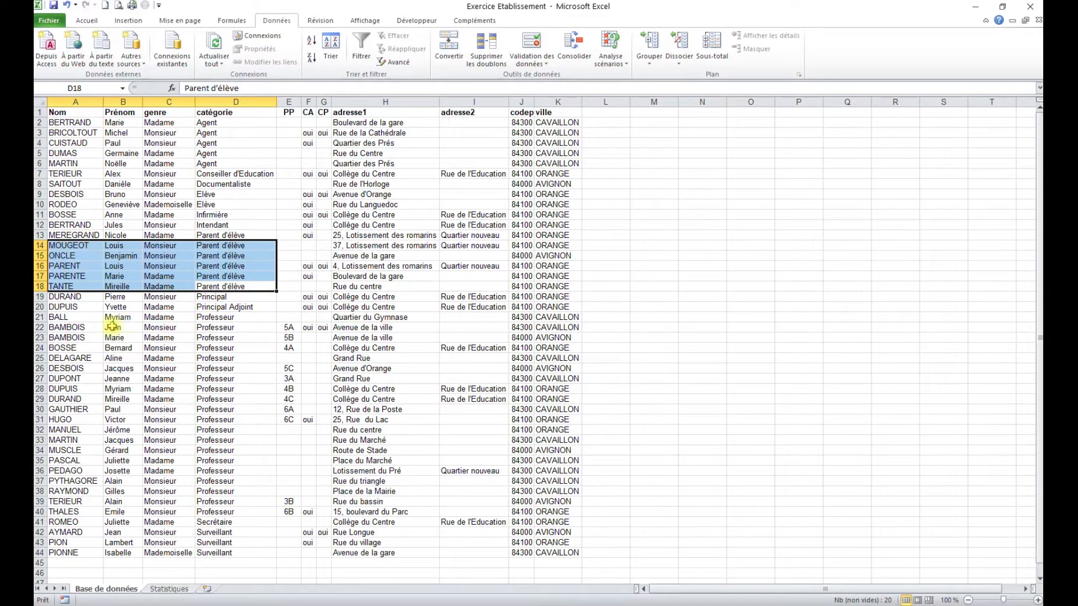
pyautogui.moveTo(64, 327); pyautogui.dragTo(216, 337)
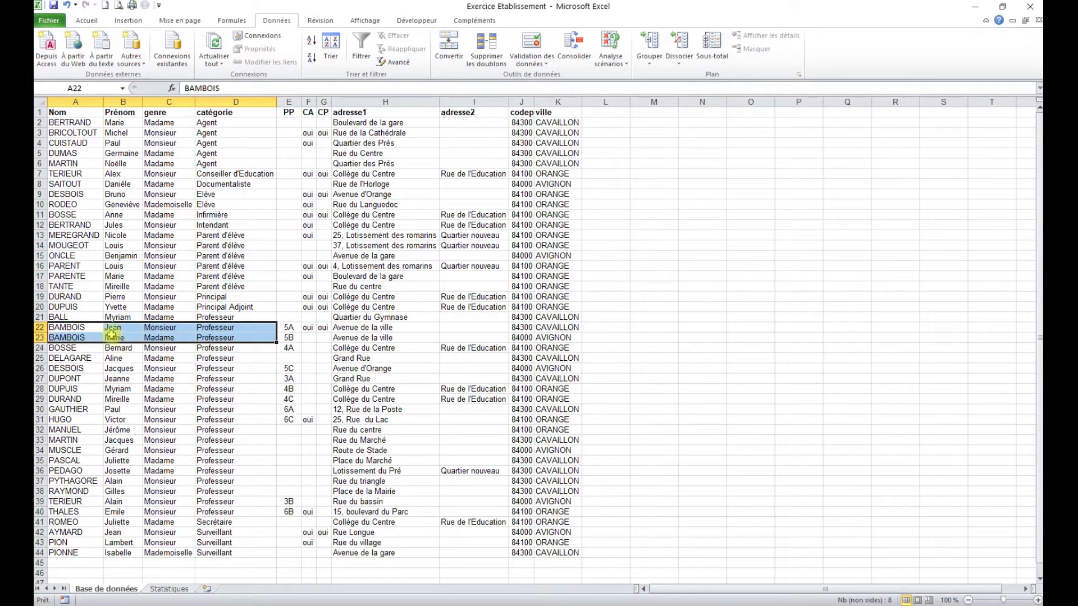
# Remove the catégorie level from the sort and re-sort the table by Nom and Prénom only
pyautogui.click(180, 378)
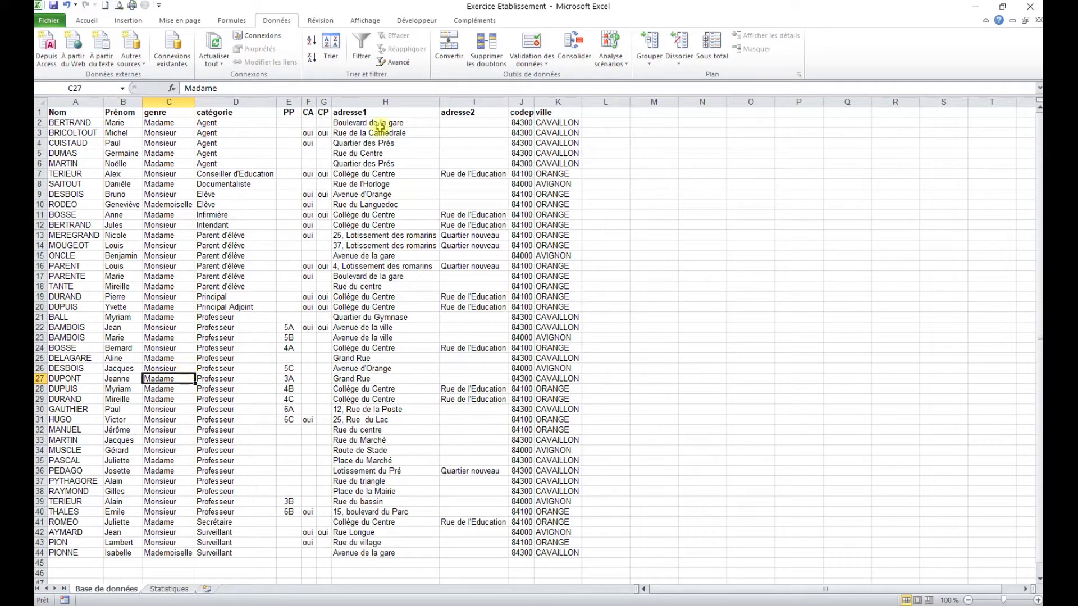
pyautogui.click(335, 51)
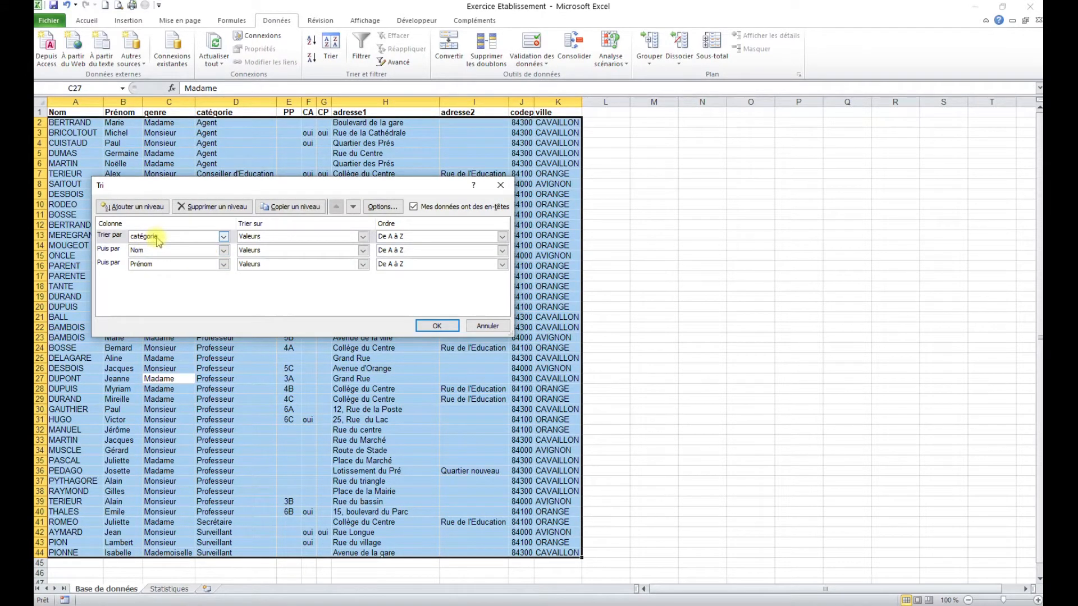
pyautogui.click(158, 239)
pyautogui.click(160, 236)
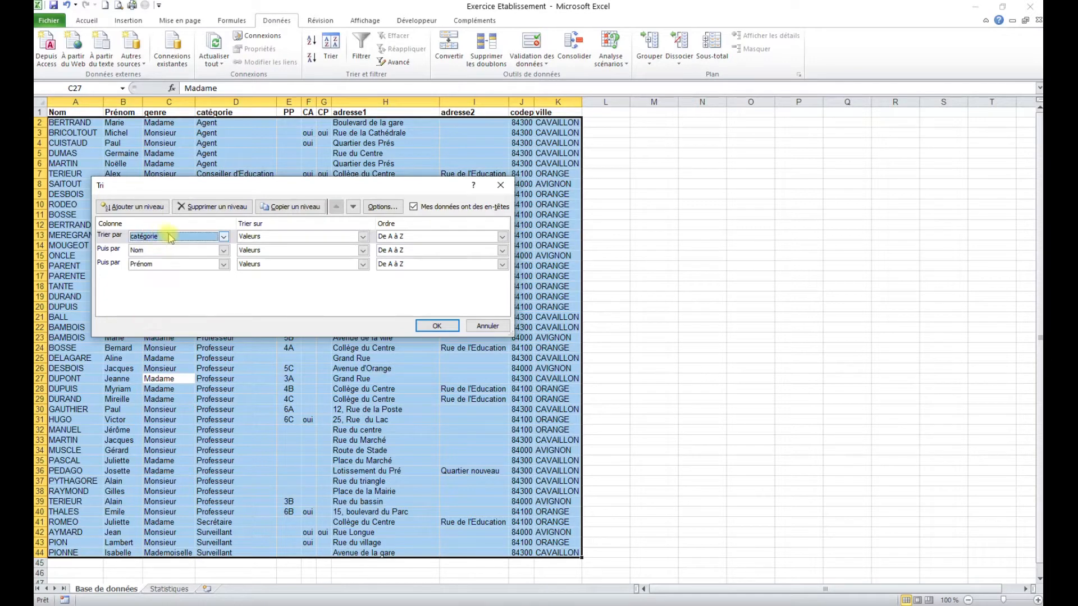
pyautogui.click(215, 208)
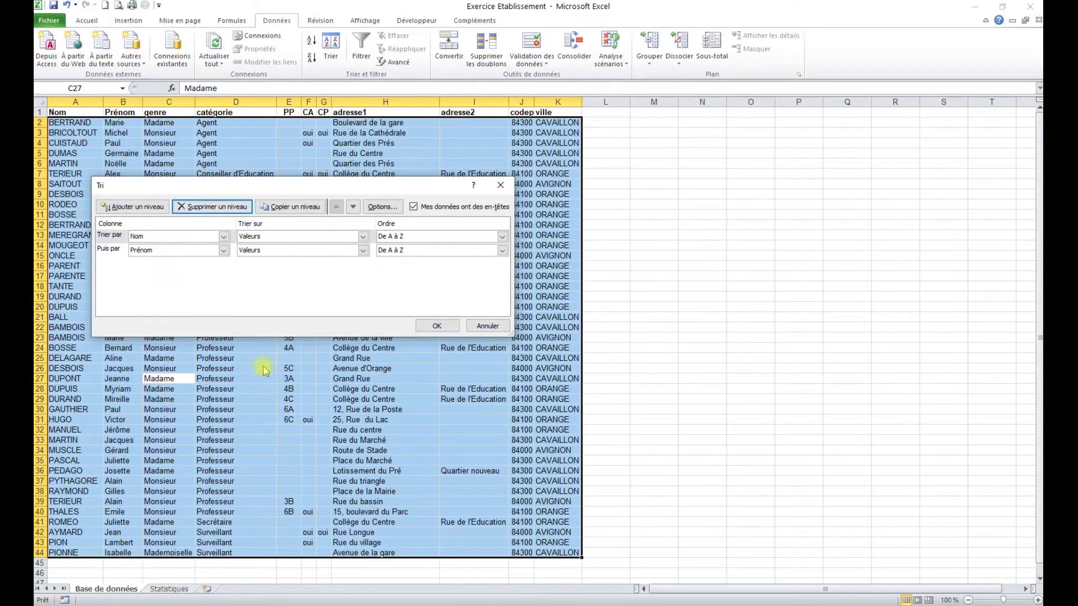
pyautogui.click(445, 327)
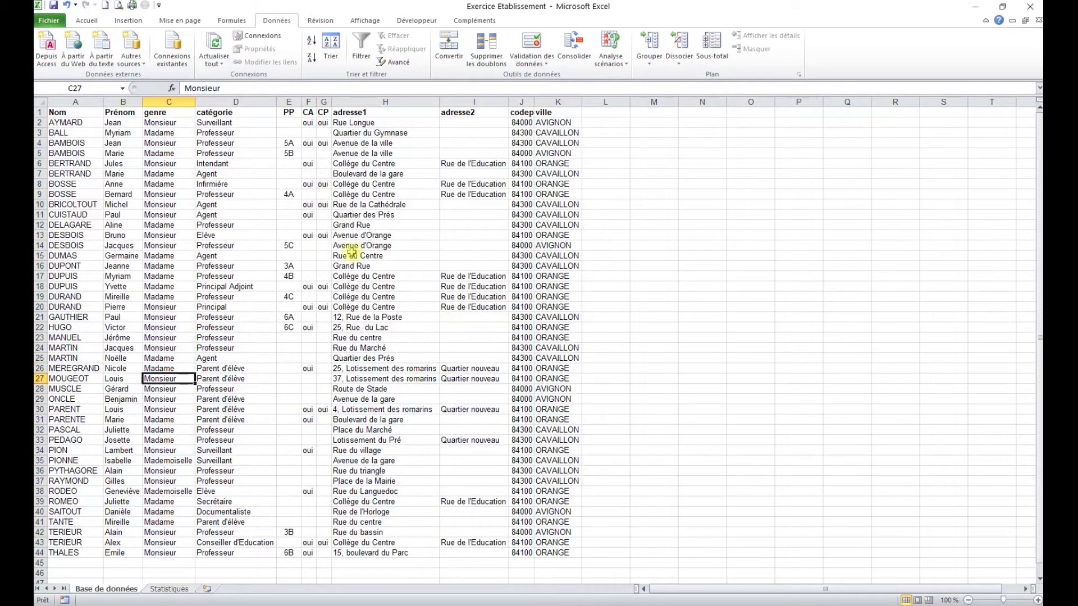
# Check the order of the catégorie values and of the Nom and Prénom entries in the upper rows
pyautogui.moveTo(216, 123); pyautogui.dragTo(231, 222)
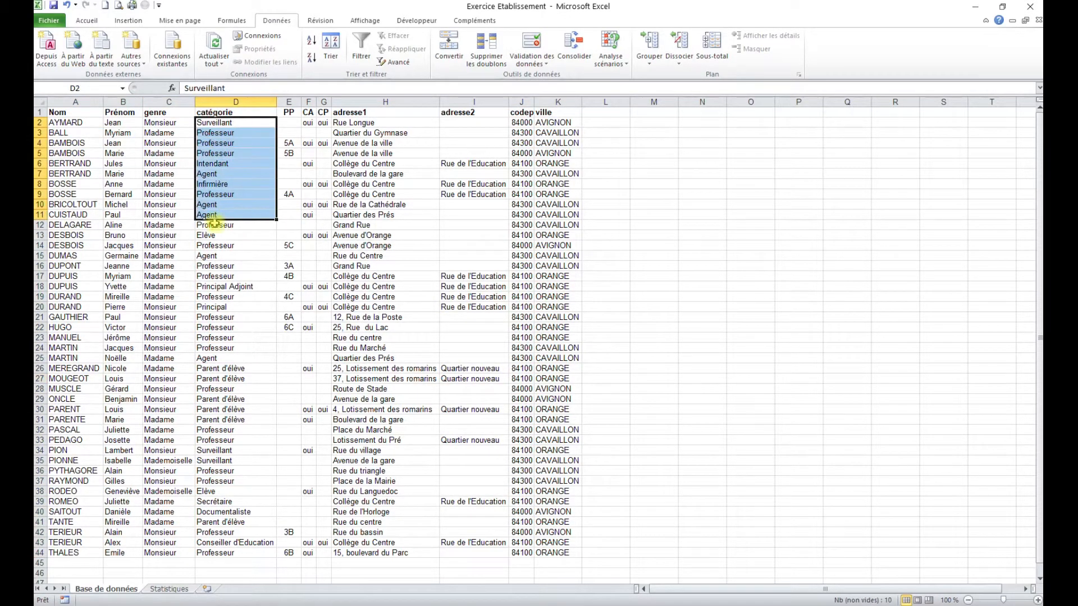
pyautogui.moveTo(66, 124); pyautogui.dragTo(113, 179)
pyautogui.click(117, 233)
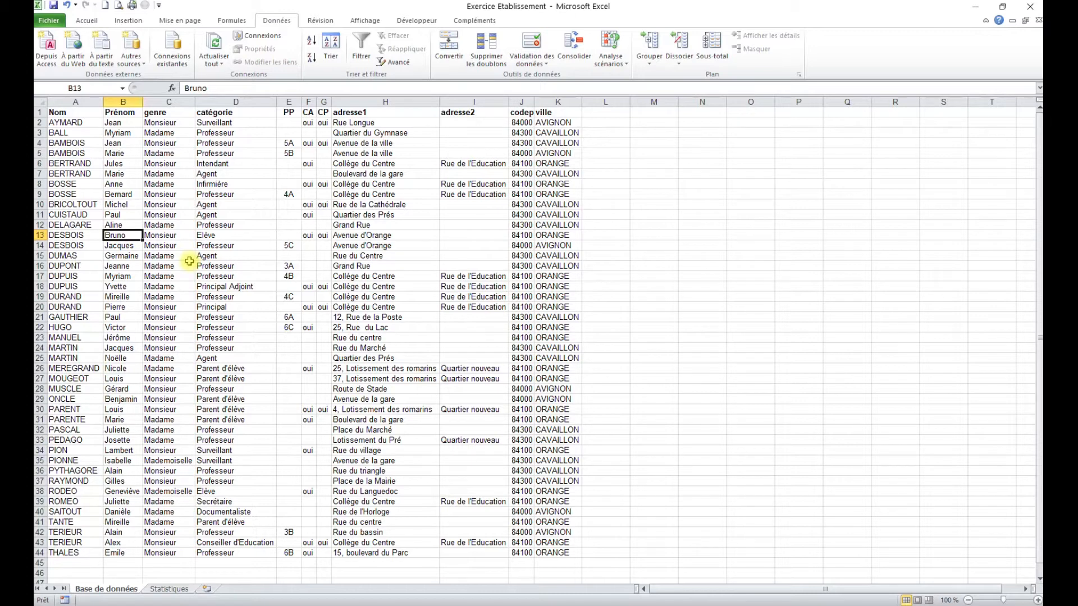
# Turn on filters for the table's header row and widen the PP, CA and CP columns to read their headings
pyautogui.click(361, 47)
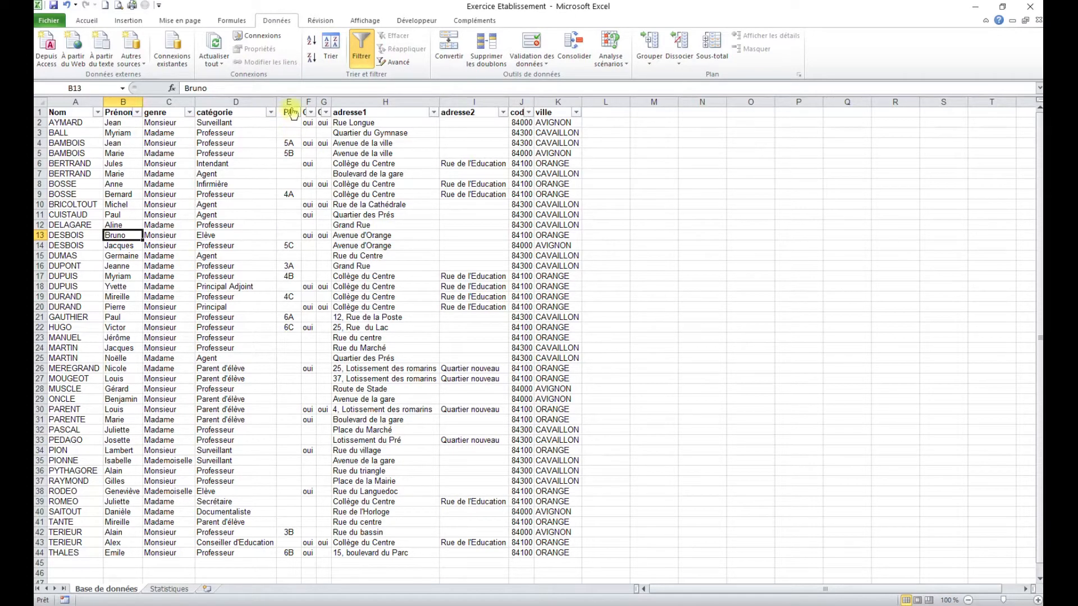
pyautogui.moveTo(302, 102)
pyautogui.mouseDown()
pyautogui.moveTo(362, 101)
pyautogui.moveTo(313, 102)
pyautogui.mouseUp()
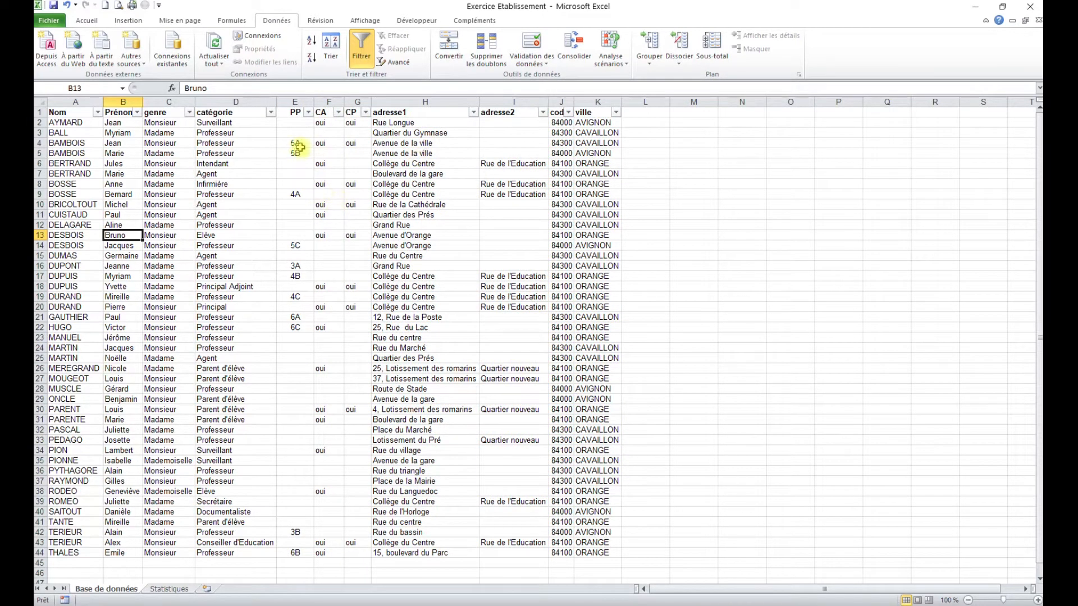
pyautogui.click(295, 112)
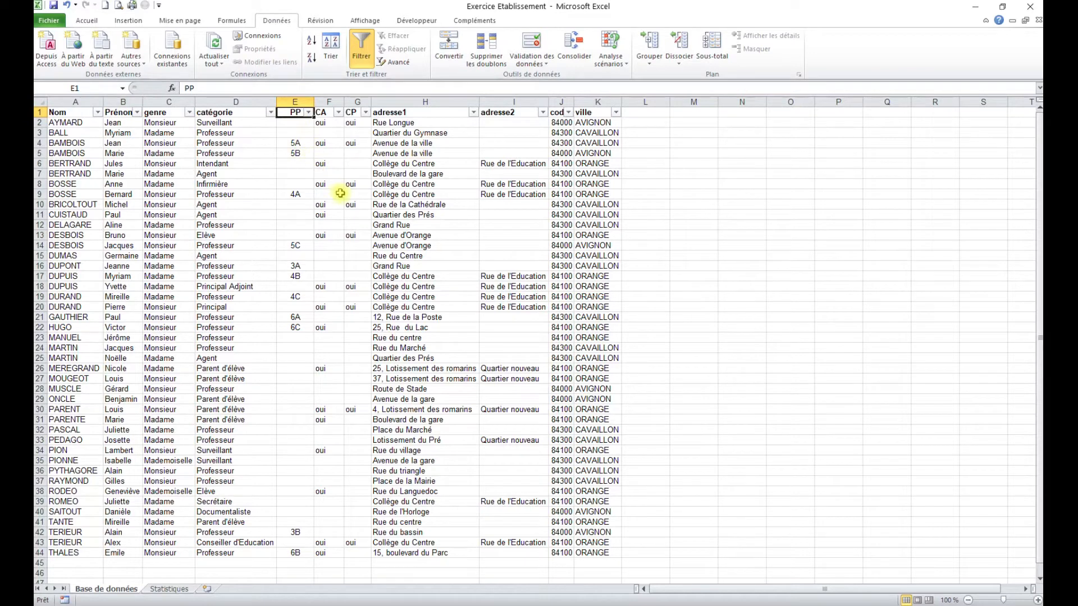
pyautogui.click(322, 113)
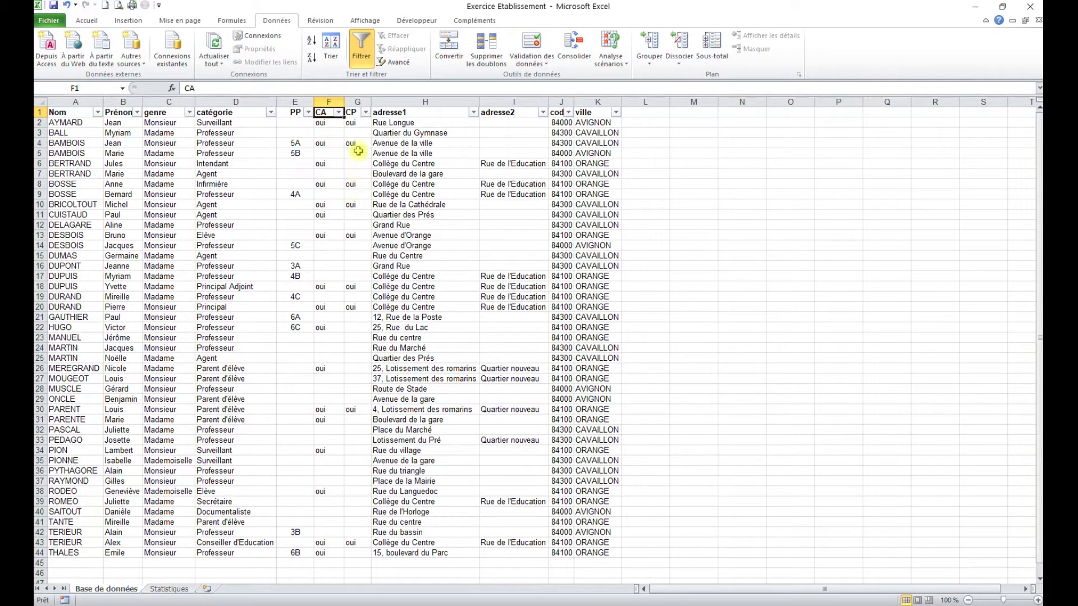
pyautogui.click(352, 112)
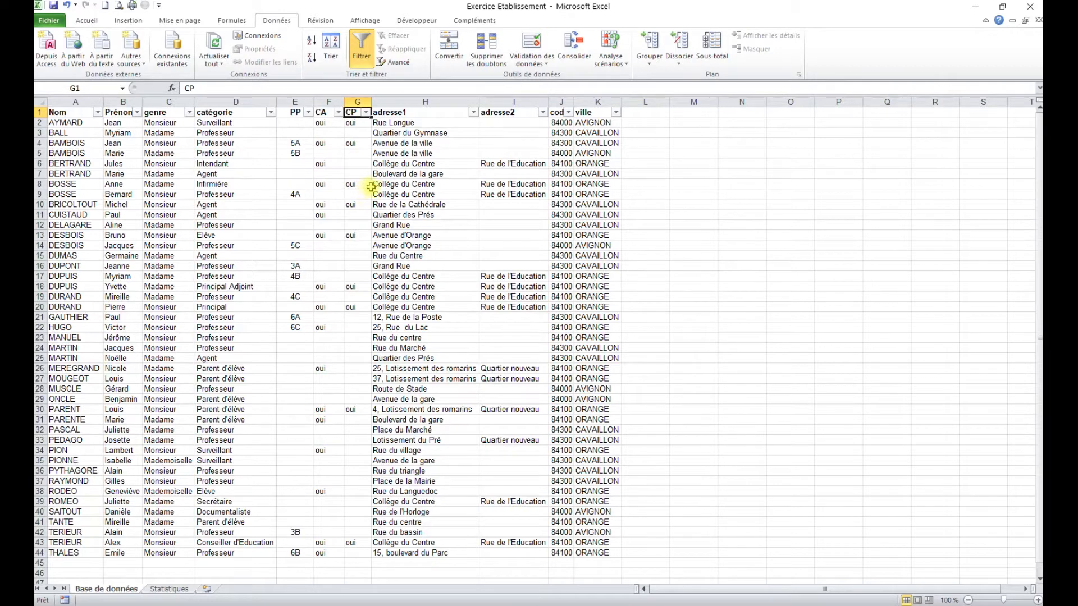
# Filter the catégorie column to show only Professeur
pyautogui.click(272, 113)
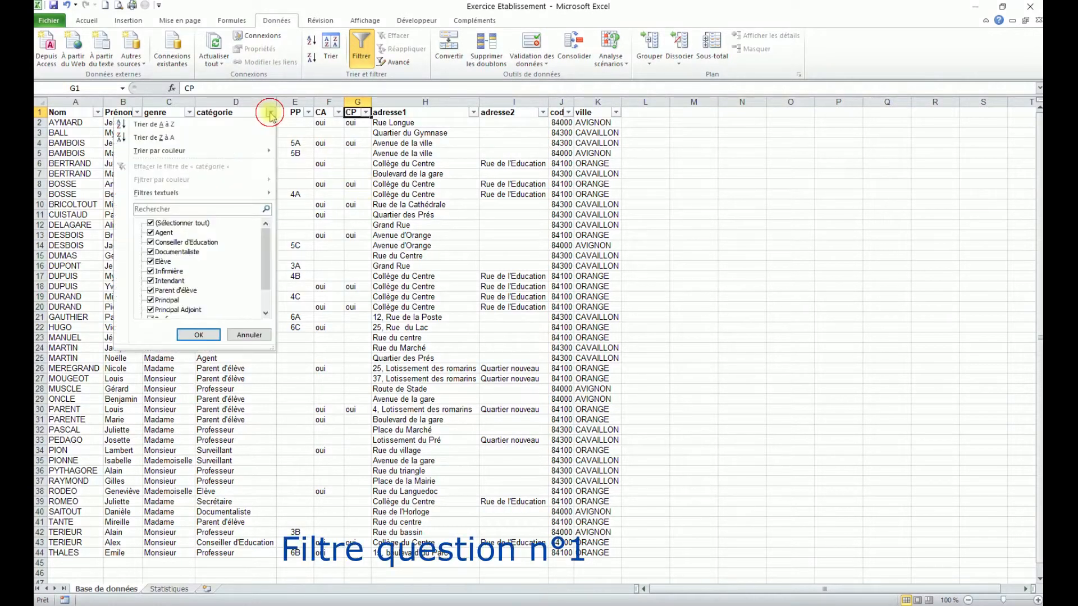
pyautogui.click(151, 223)
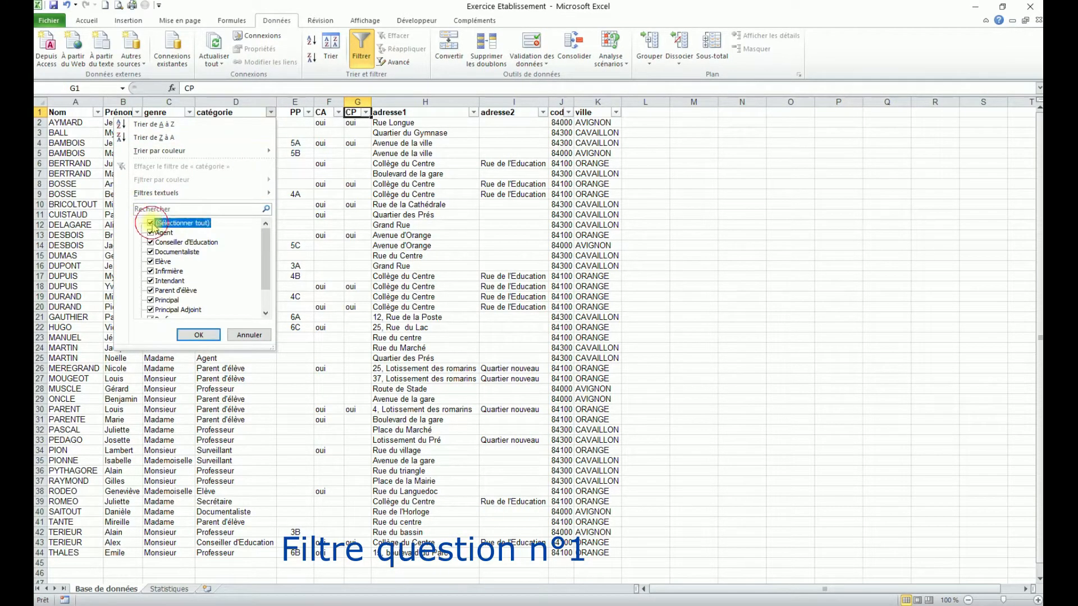
pyautogui.scroll(-2, 164, 260)
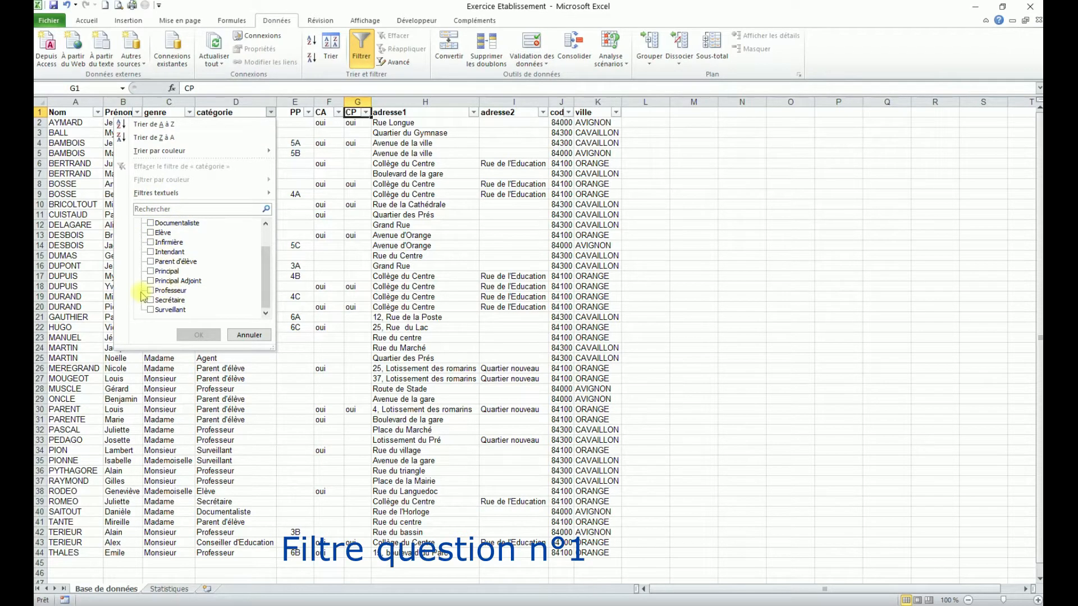
pyautogui.click(151, 291)
pyautogui.click(199, 335)
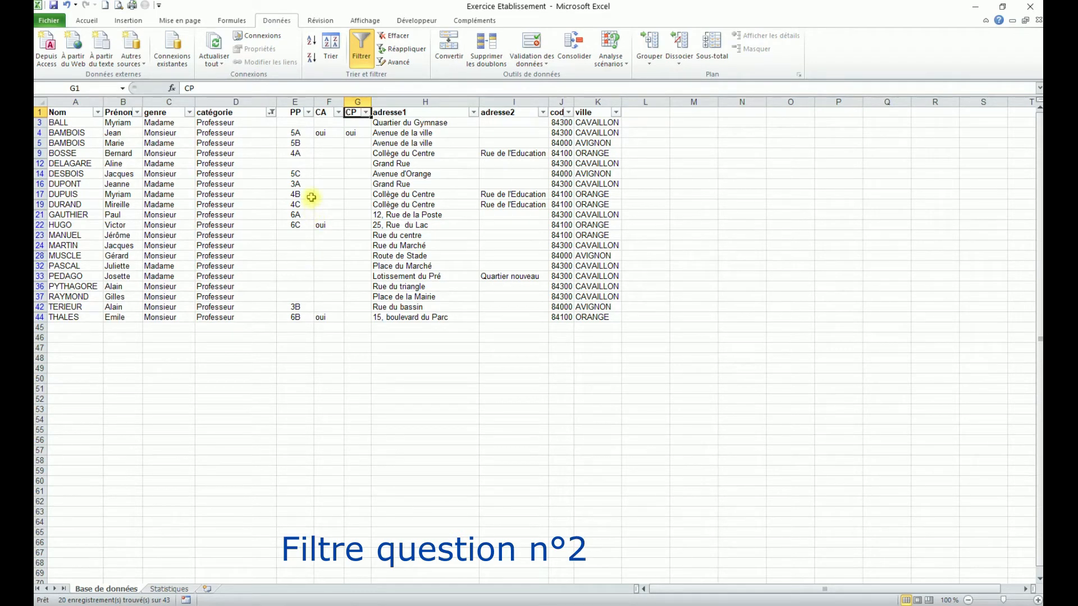
# Change the catégorie filter to show only Agent instead of Professeur
pyautogui.click(271, 113)
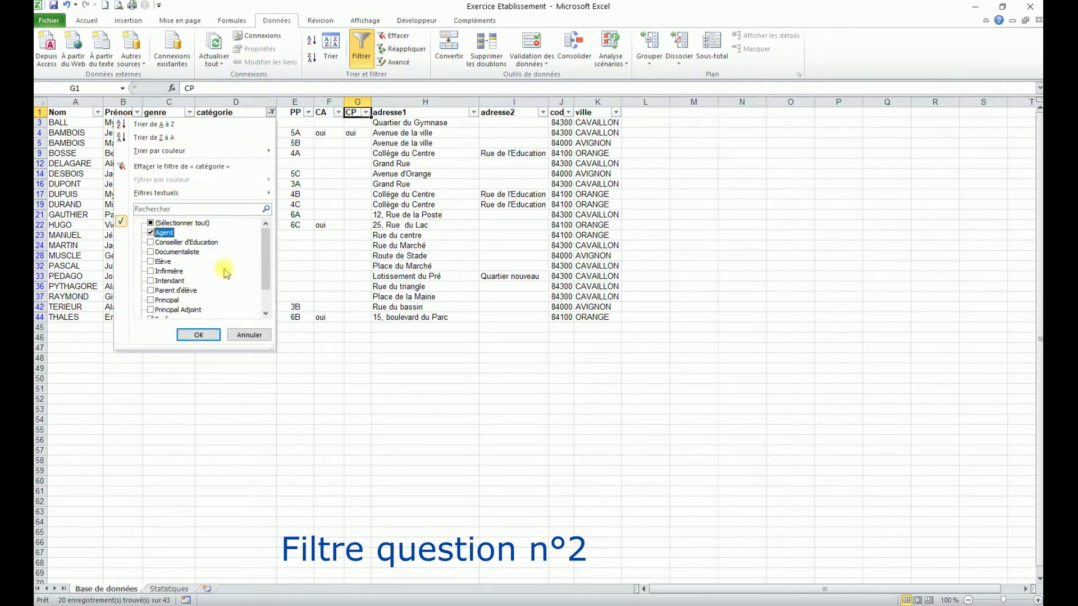
pyautogui.moveTo(271, 280); pyautogui.dragTo(270, 306)
pyautogui.click(151, 291)
pyautogui.click(197, 336)
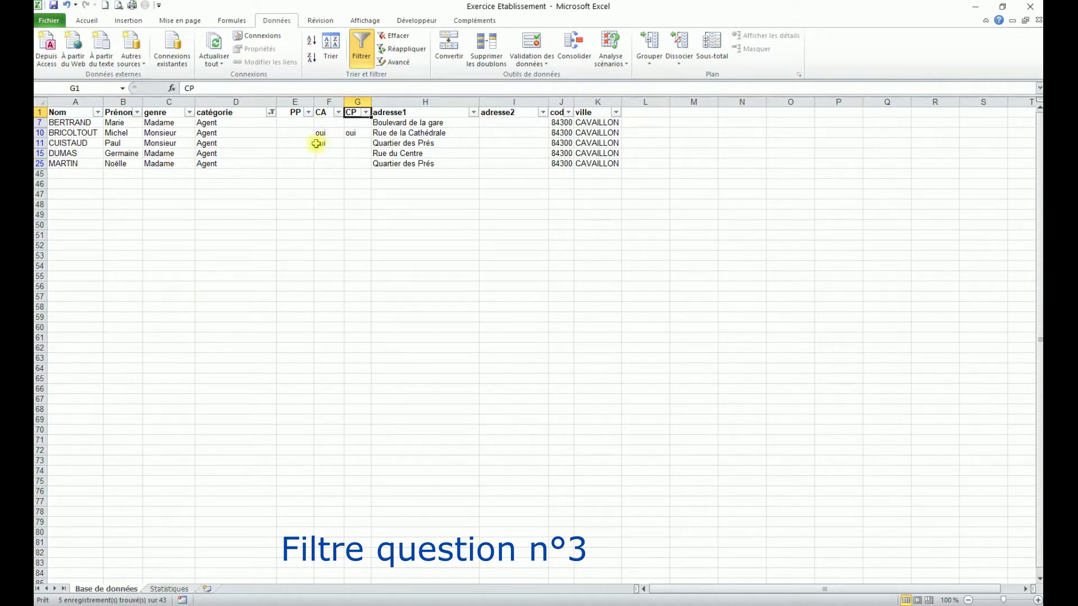
# Clear the catégorie filter and filter the CA column to show only oui
pyautogui.click(271, 113)
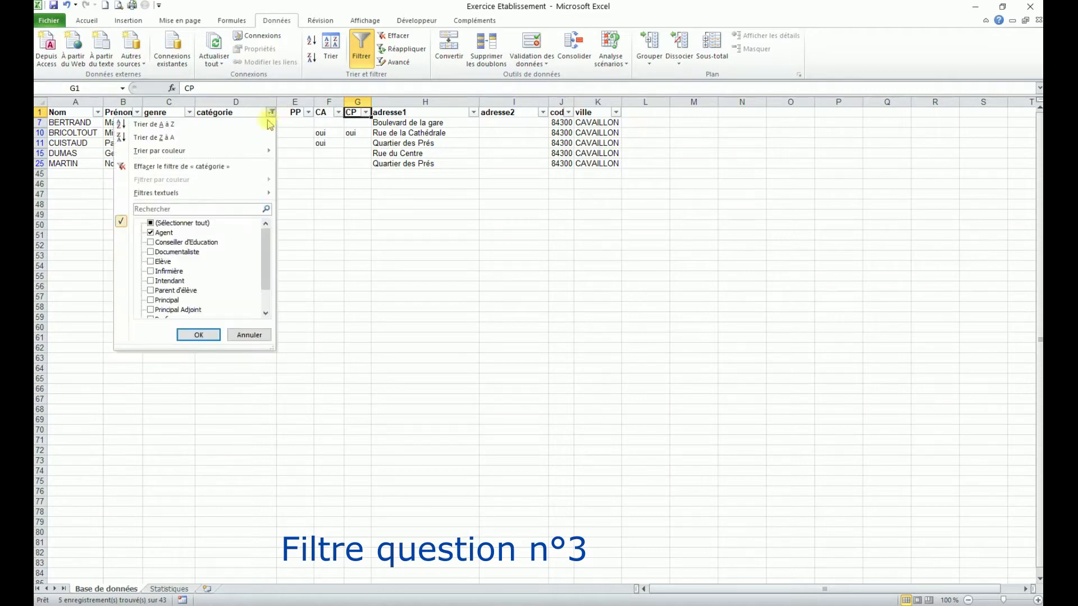
pyautogui.click(235, 168)
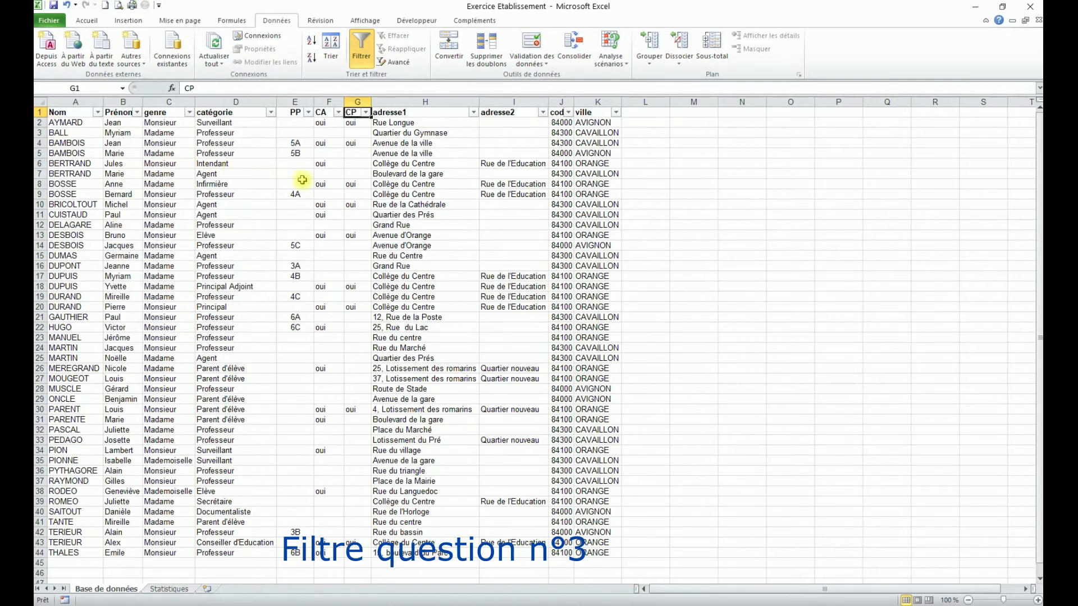
pyautogui.click(337, 114)
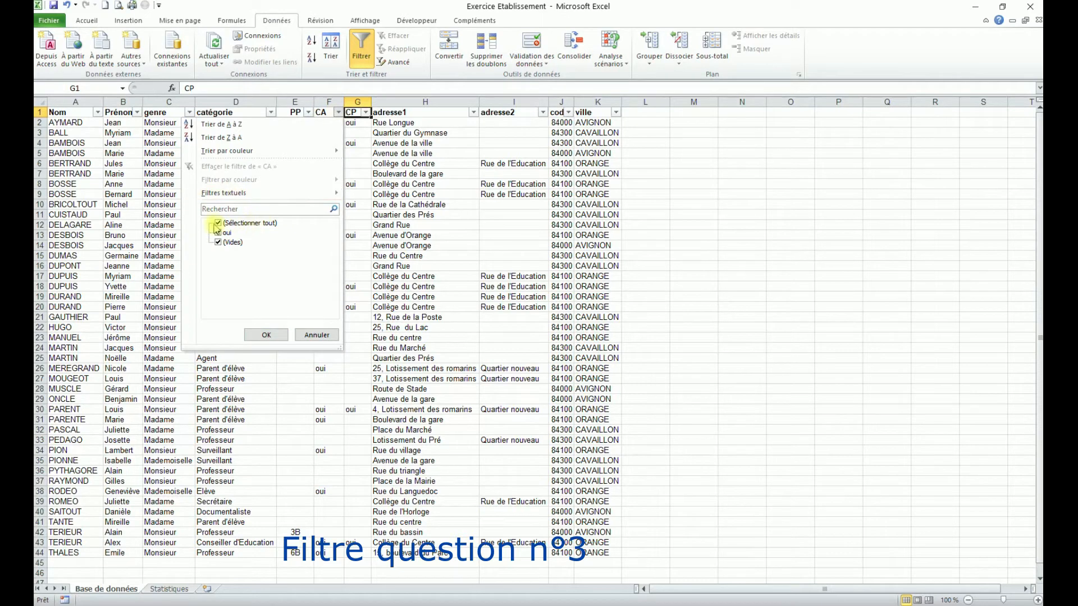
pyautogui.click(219, 223)
pyautogui.click(218, 232)
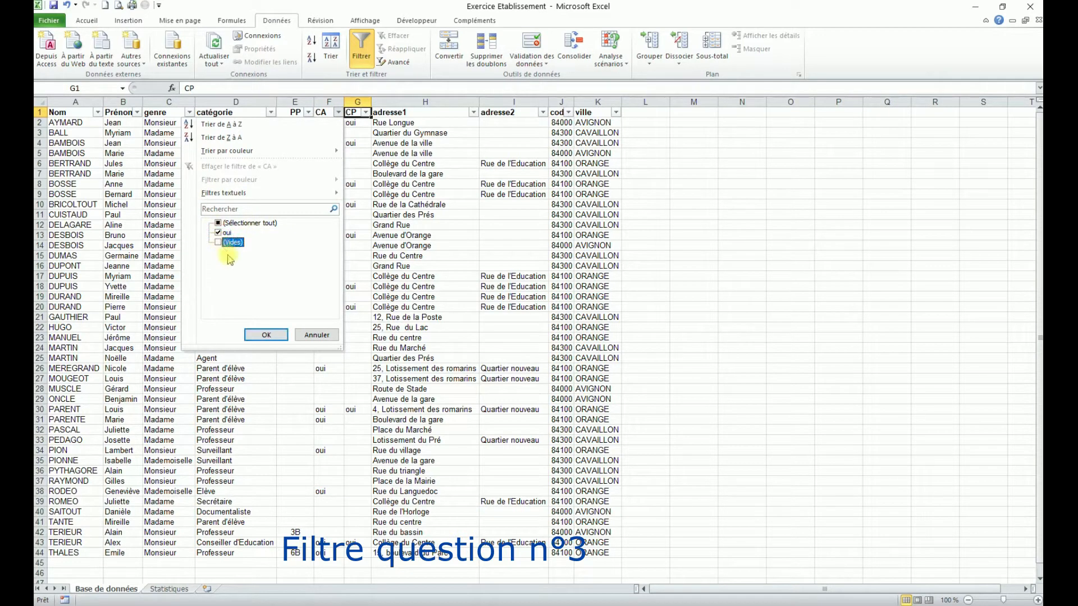
pyautogui.click(266, 335)
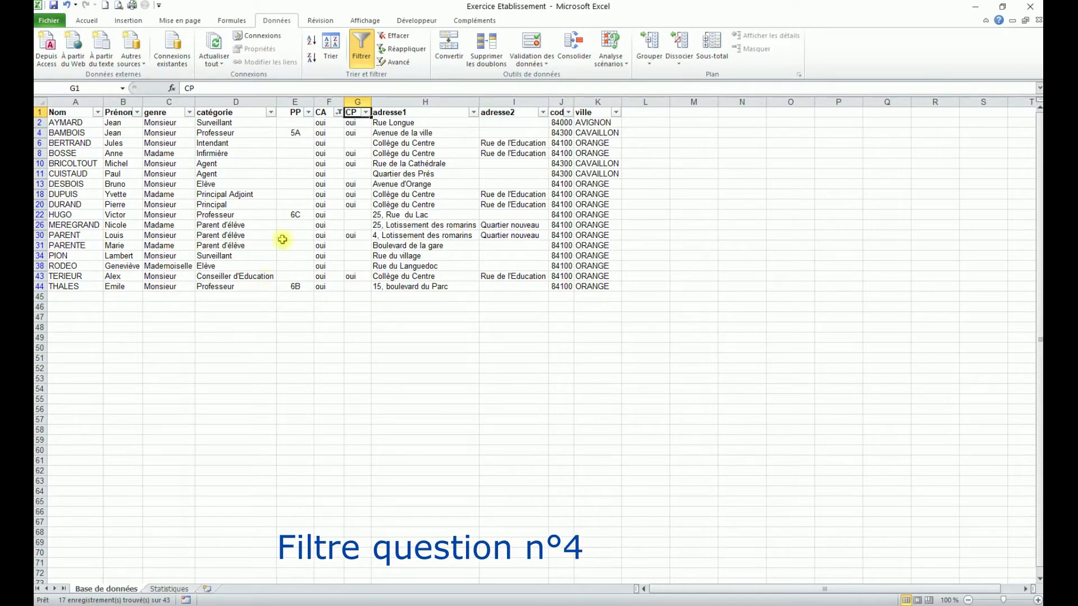
# Reset the table's filters by turning filtering off and back on
pyautogui.click(326, 144)
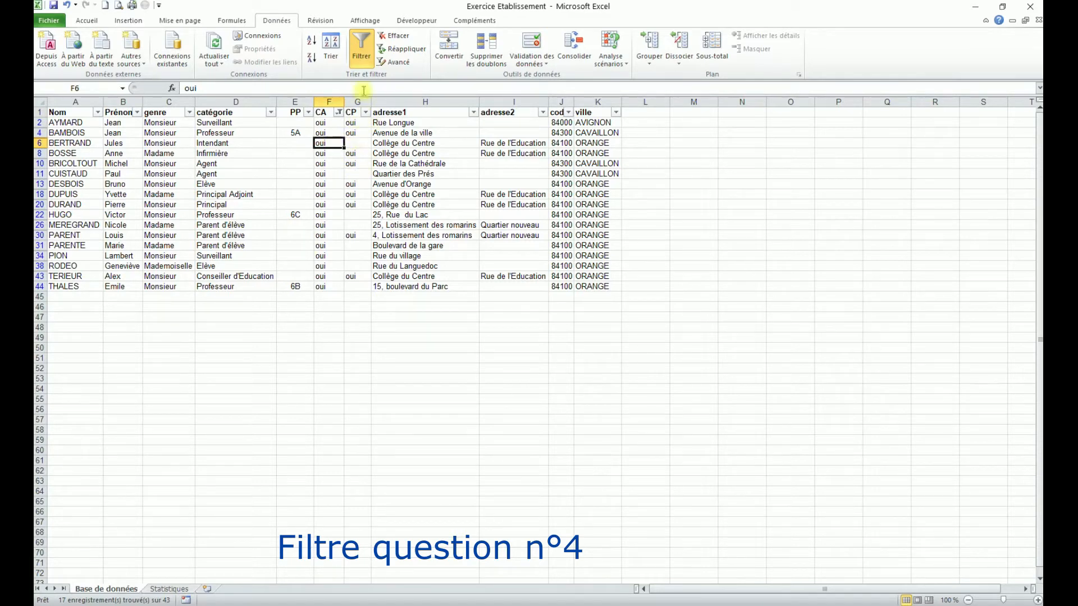
pyautogui.click(363, 55)
pyautogui.click(363, 56)
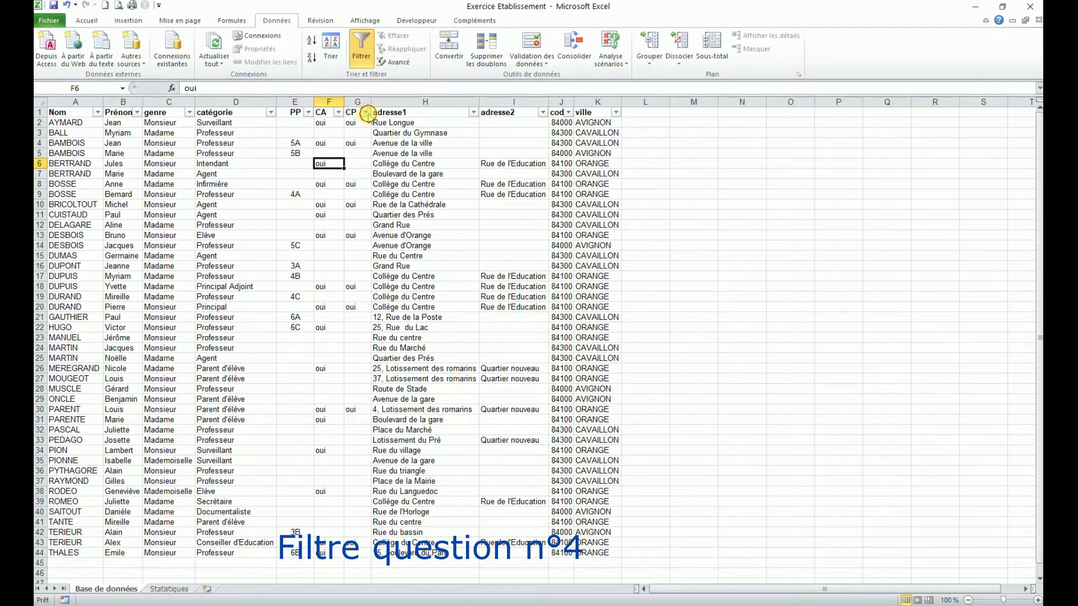
# Filter the CP column to show only oui
pyautogui.click(366, 112)
pyautogui.click(243, 242)
pyautogui.click(293, 334)
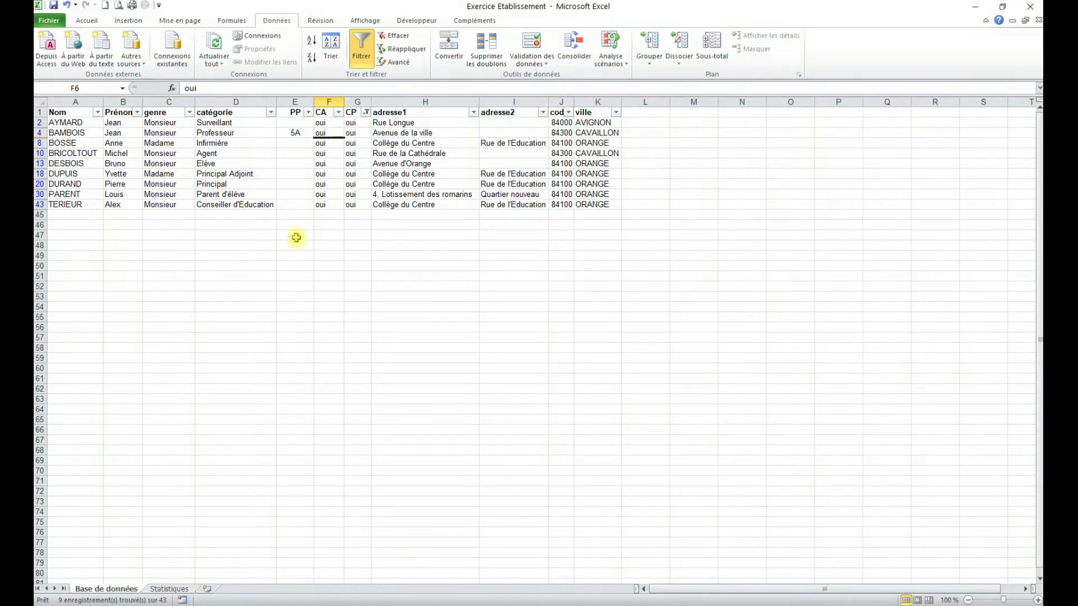
# Reset the table's filters by turning filtering off and on, and filter the ville column to show only CAVAILLON
pyautogui.click(362, 50)
pyautogui.click(363, 50)
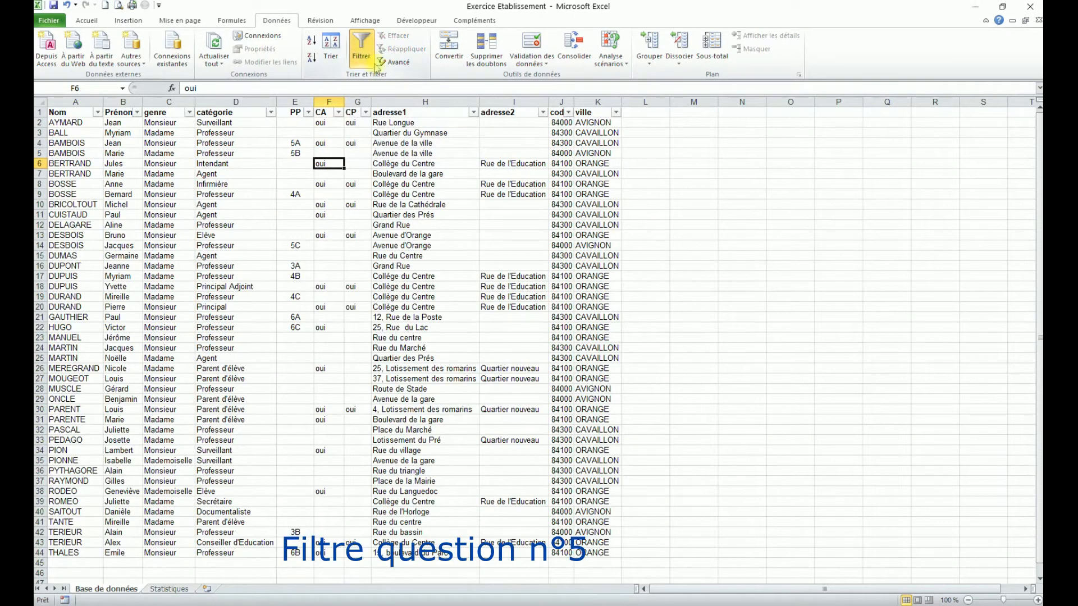
pyautogui.click(617, 114)
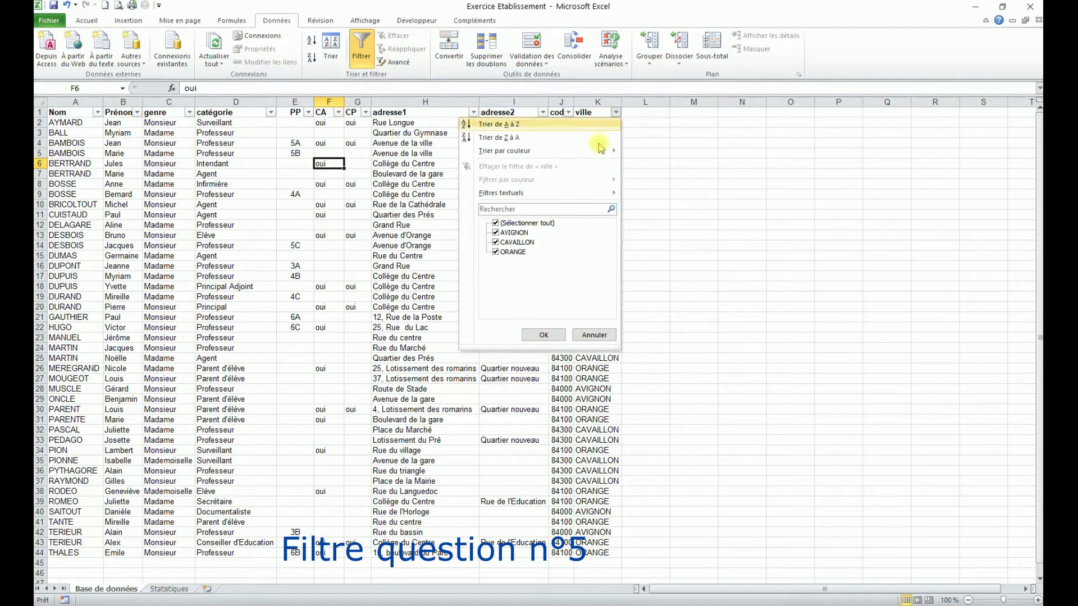
pyautogui.click(495, 223)
pyautogui.click(495, 242)
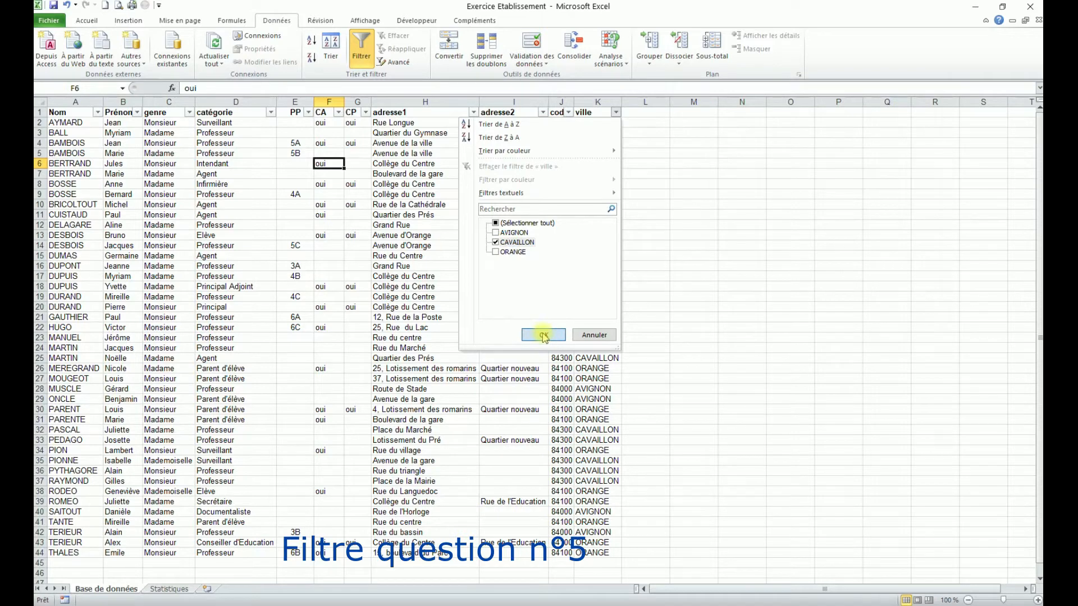
pyautogui.click(543, 333)
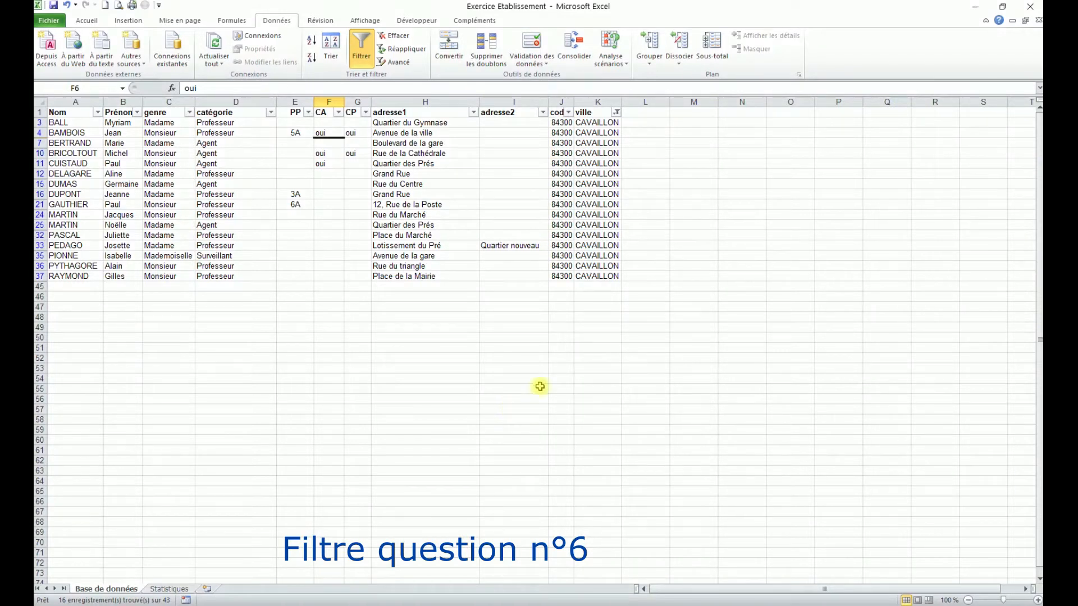
# Change the ville filter to show AVIGNON and ORANGE and exclude CAVAILLON
pyautogui.click(617, 113)
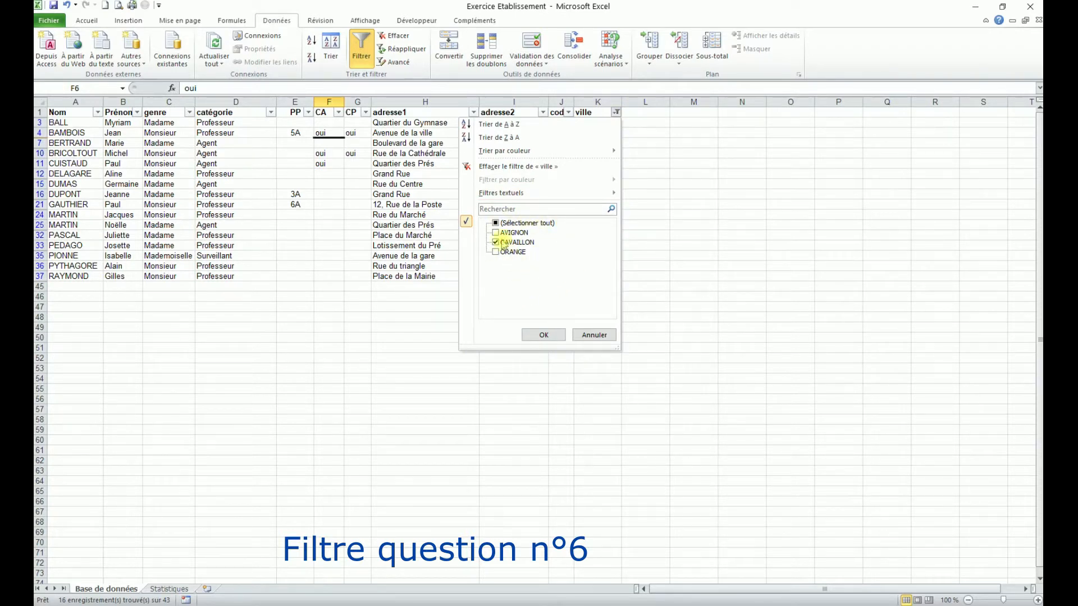
pyautogui.click(497, 225)
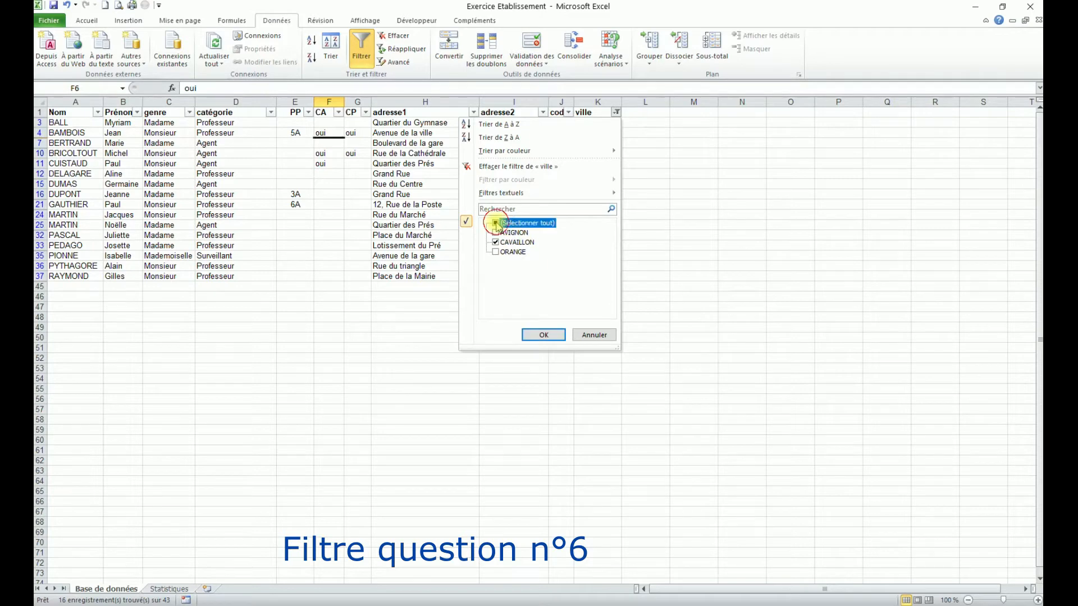
pyautogui.click(496, 242)
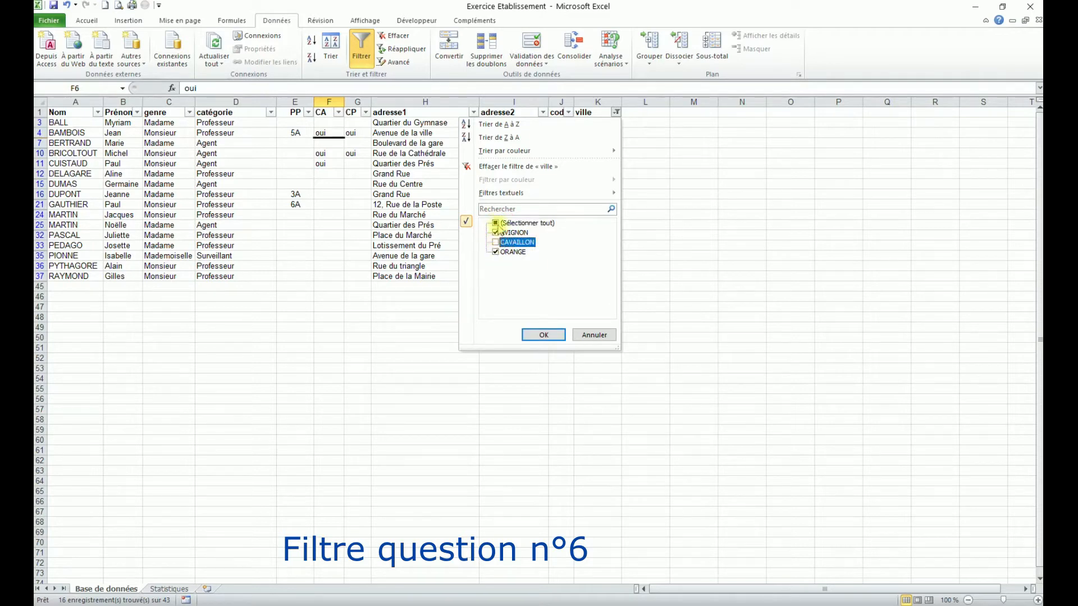
pyautogui.click(543, 335)
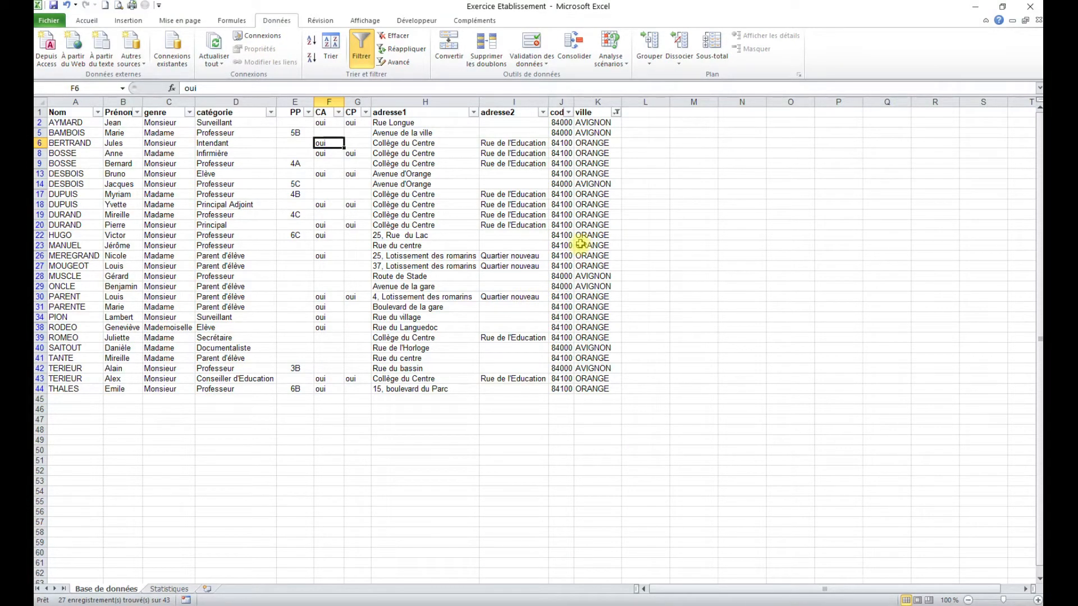
# Show all towns again in the ville column and filter the PP column to exclude blank entries (Vides)
pyautogui.click(617, 112)
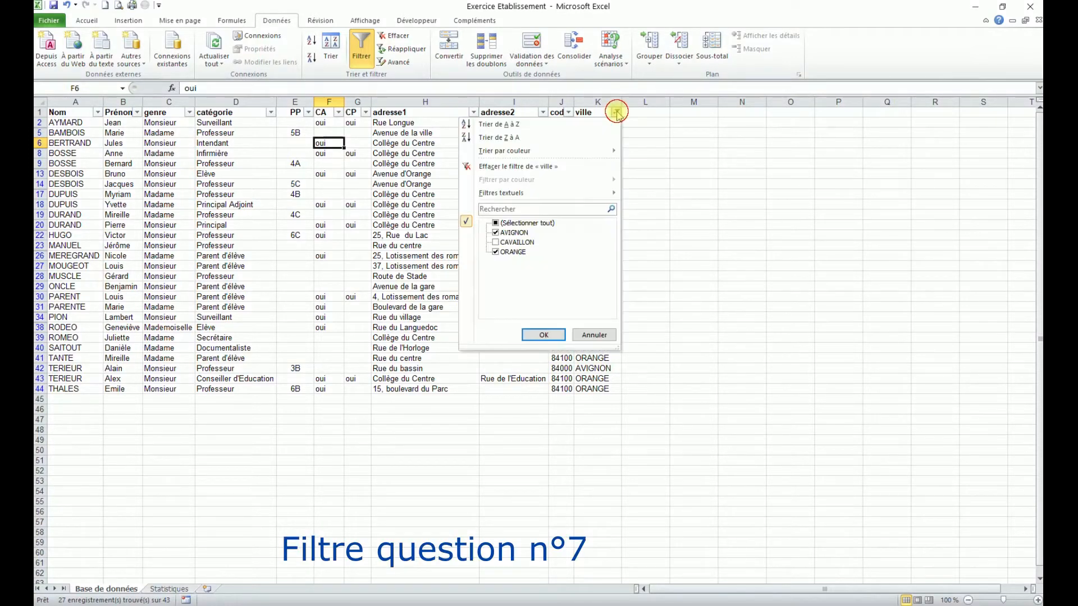
pyautogui.click(506, 223)
pyautogui.click(544, 335)
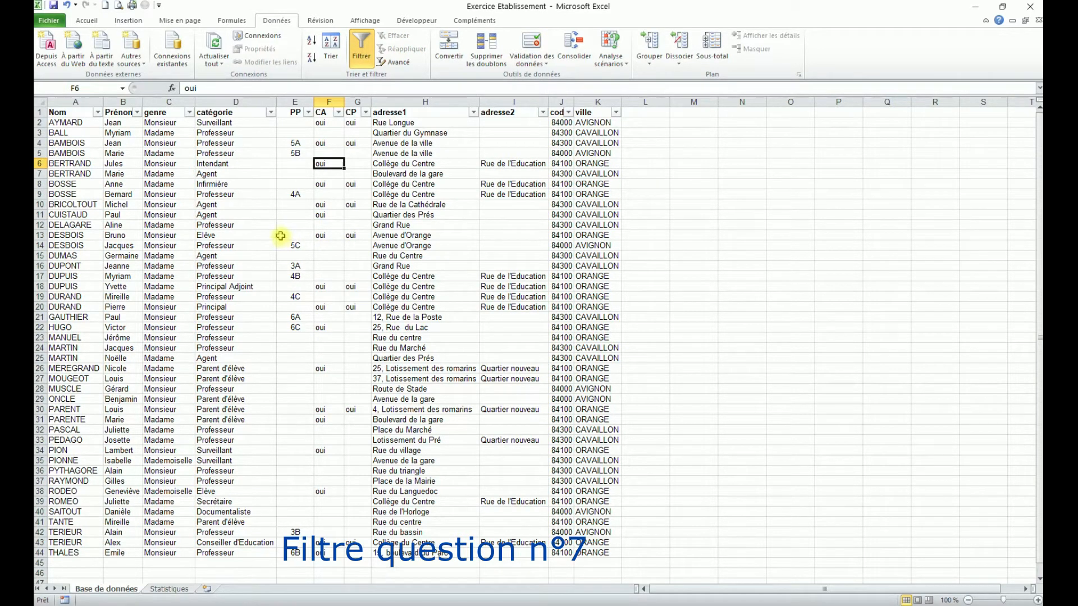
pyautogui.click(240, 194)
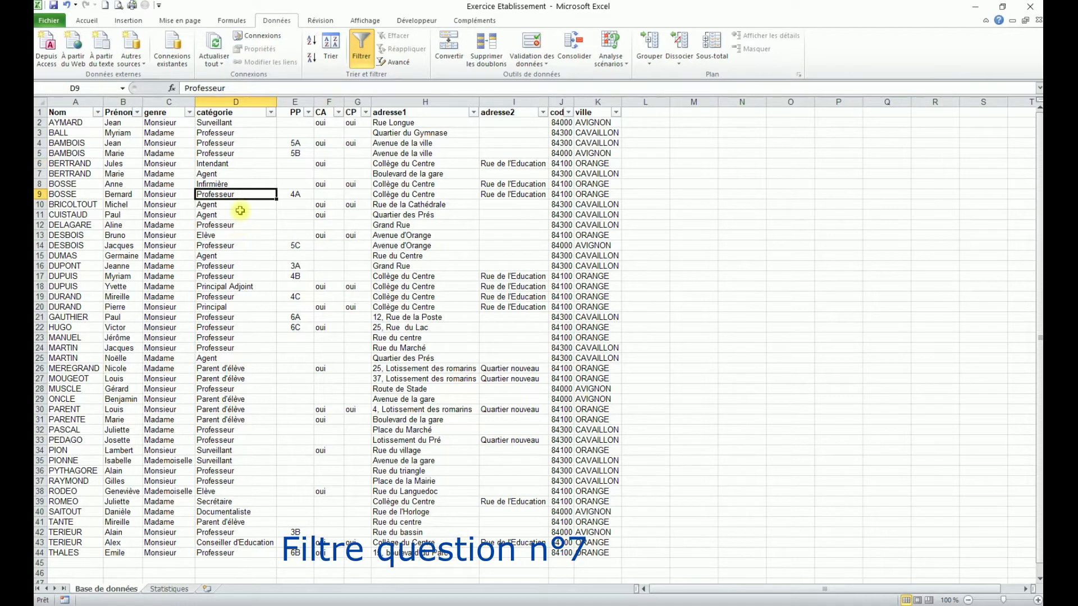
pyautogui.click(308, 113)
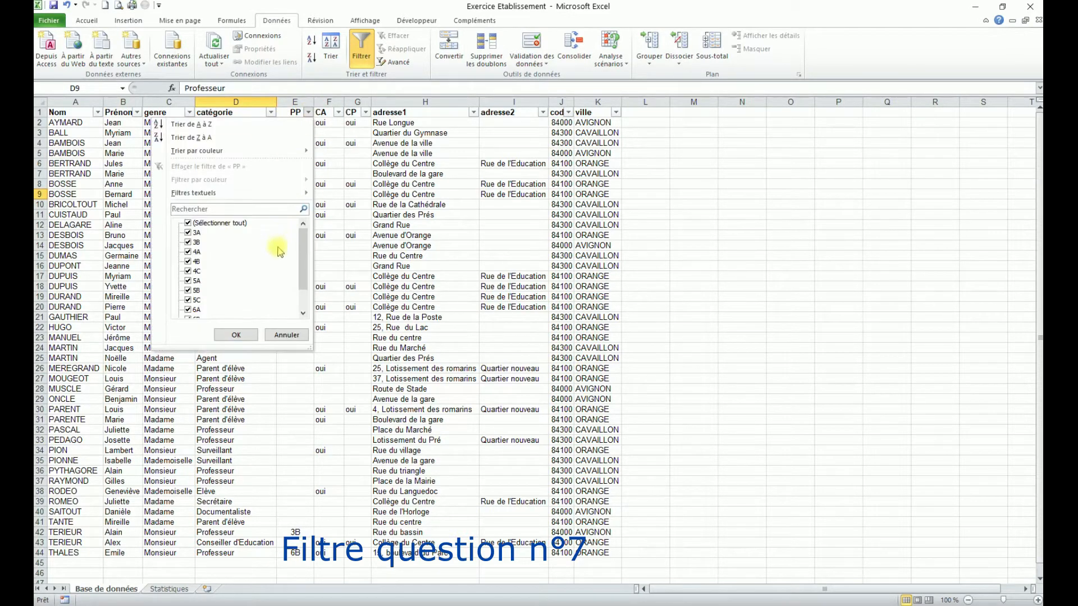
pyautogui.moveTo(309, 267); pyautogui.dragTo(309, 287)
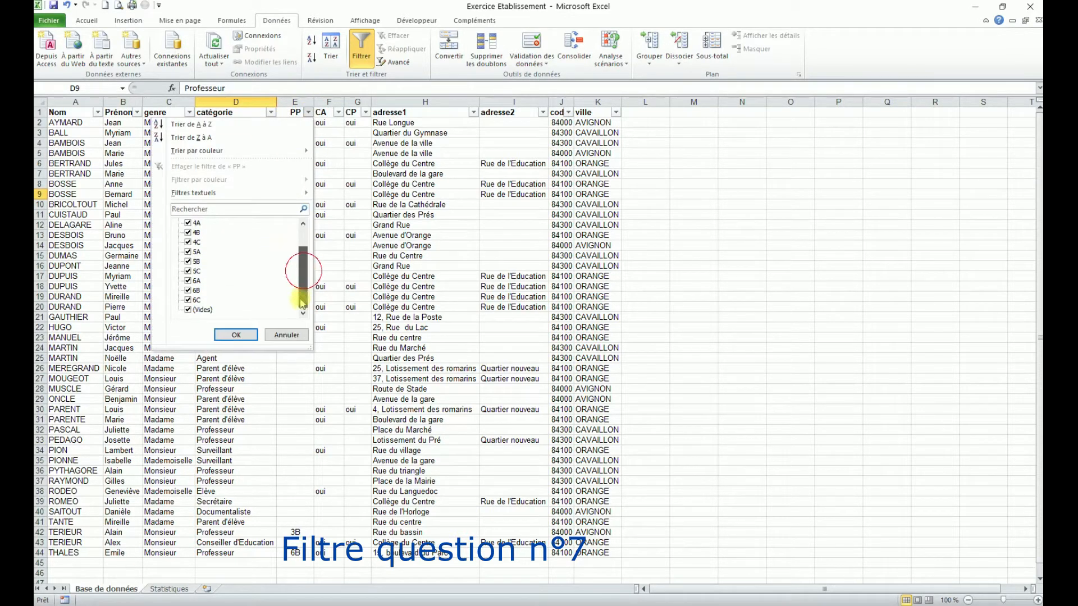
pyautogui.click(189, 310)
pyautogui.click(236, 335)
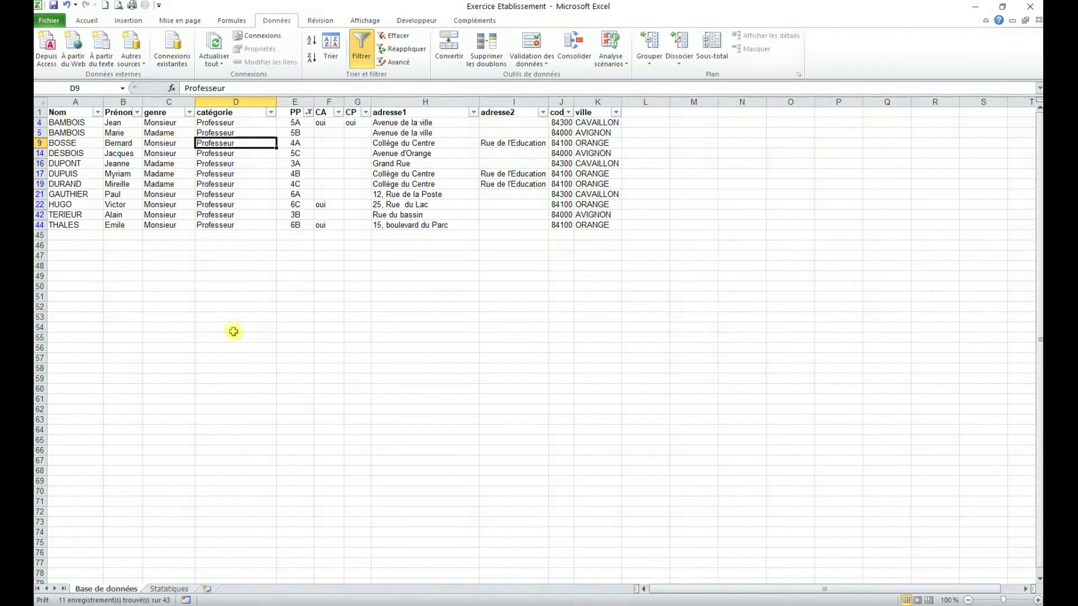
pyautogui.press('F9')
# Clear the PP filter and filter the genre column to show only Monsieur
pyautogui.click(293, 155)
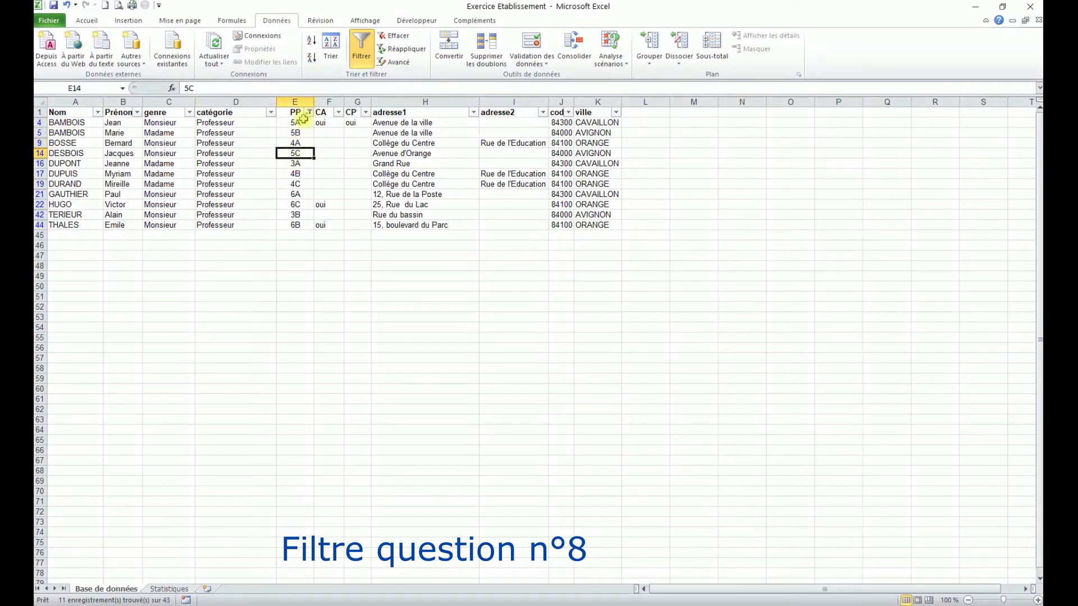
pyautogui.click(309, 112)
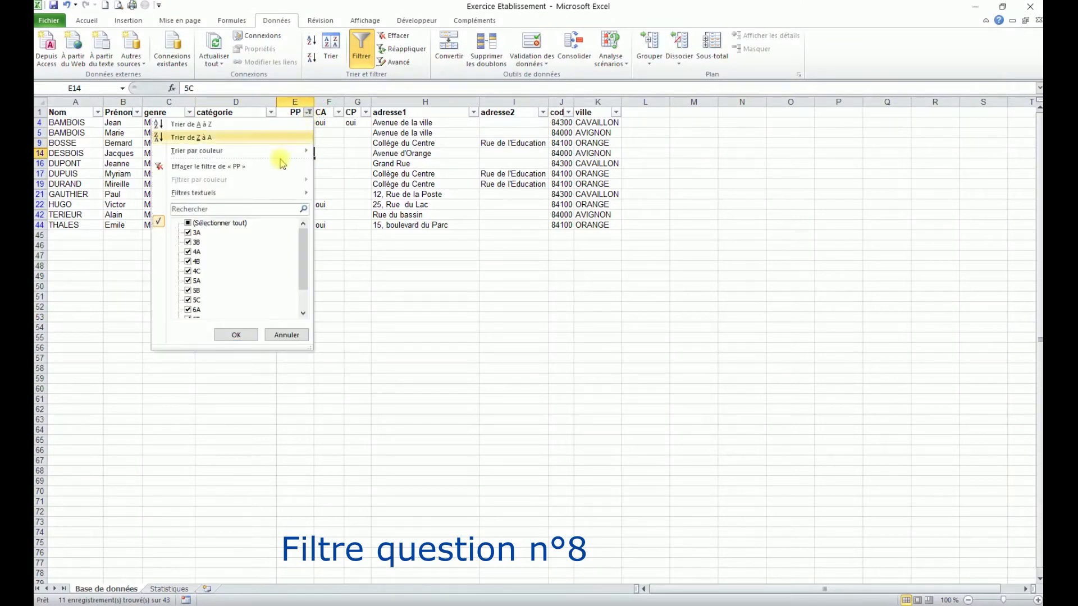
pyautogui.click(243, 166)
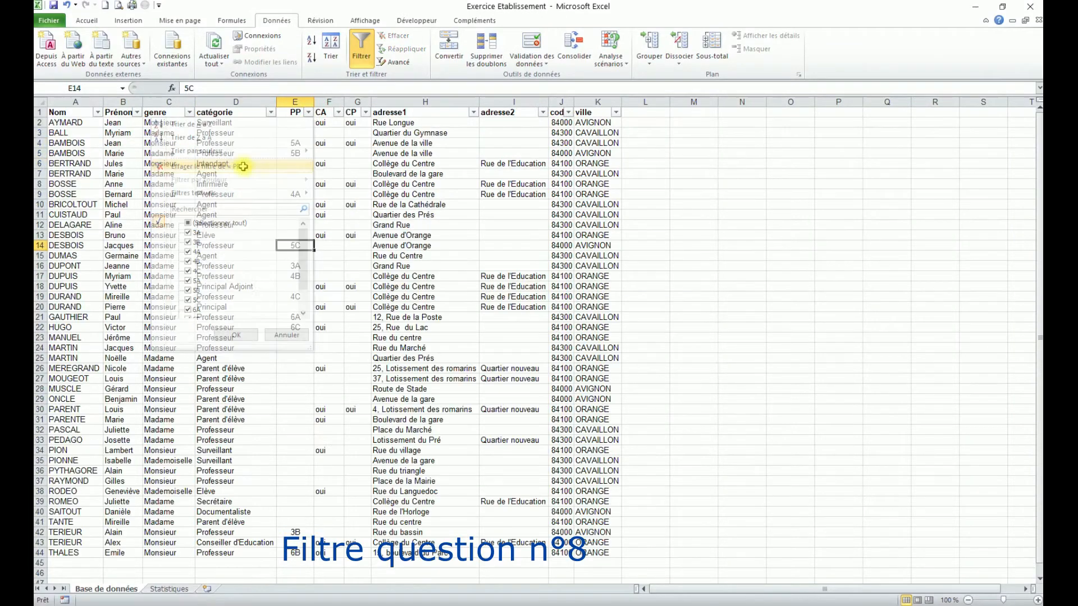
pyautogui.click(190, 113)
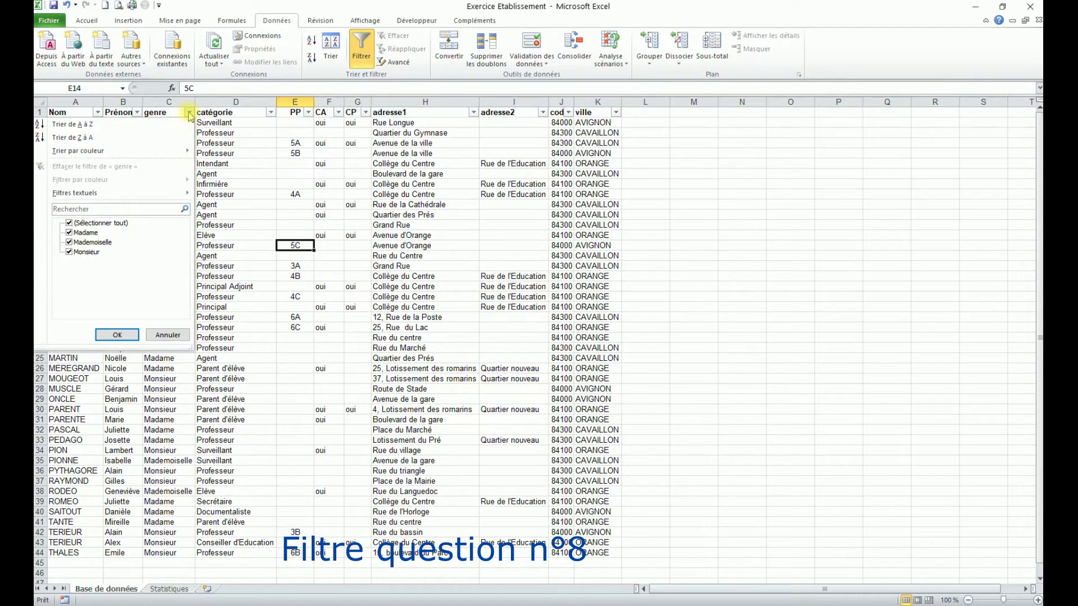
pyautogui.click(70, 224)
pyautogui.click(69, 252)
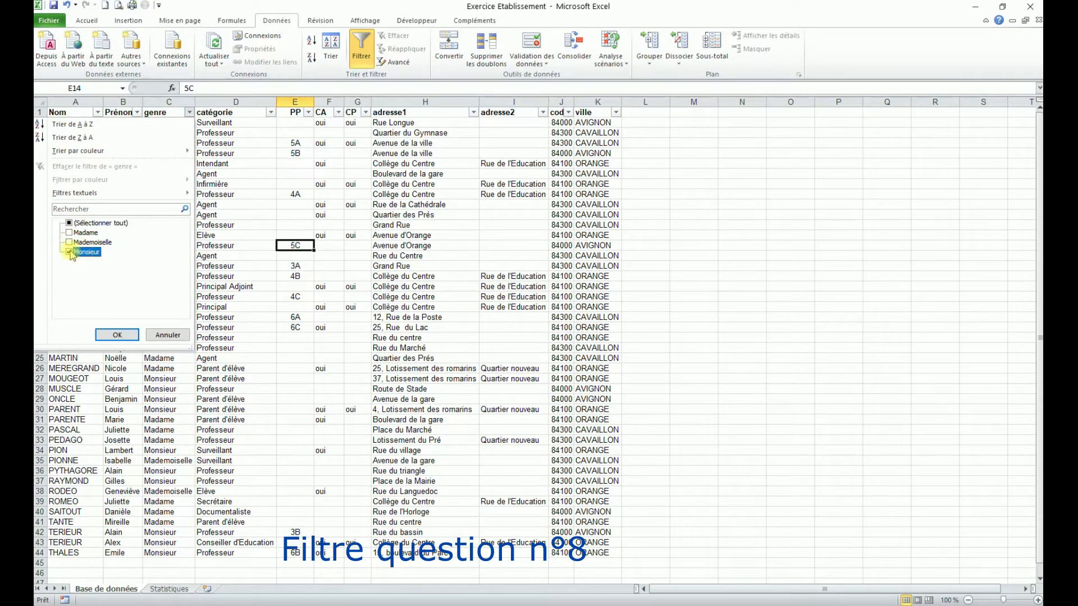
pyautogui.click(117, 335)
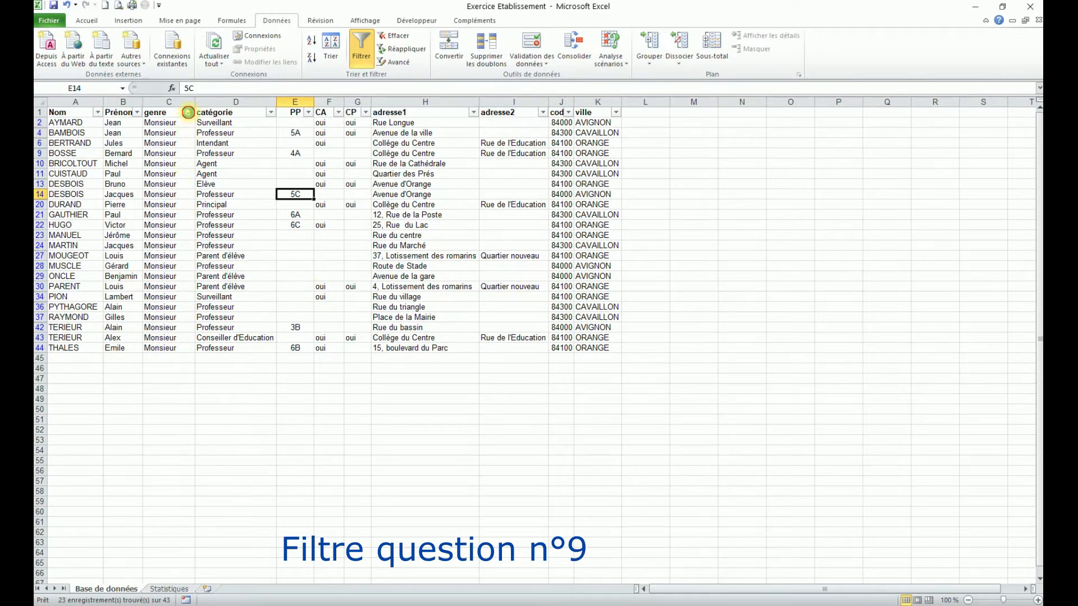
# Change the genre filter to show Madame and Mademoiselle instead of Monsieur
pyautogui.click(188, 113)
pyautogui.click(71, 254)
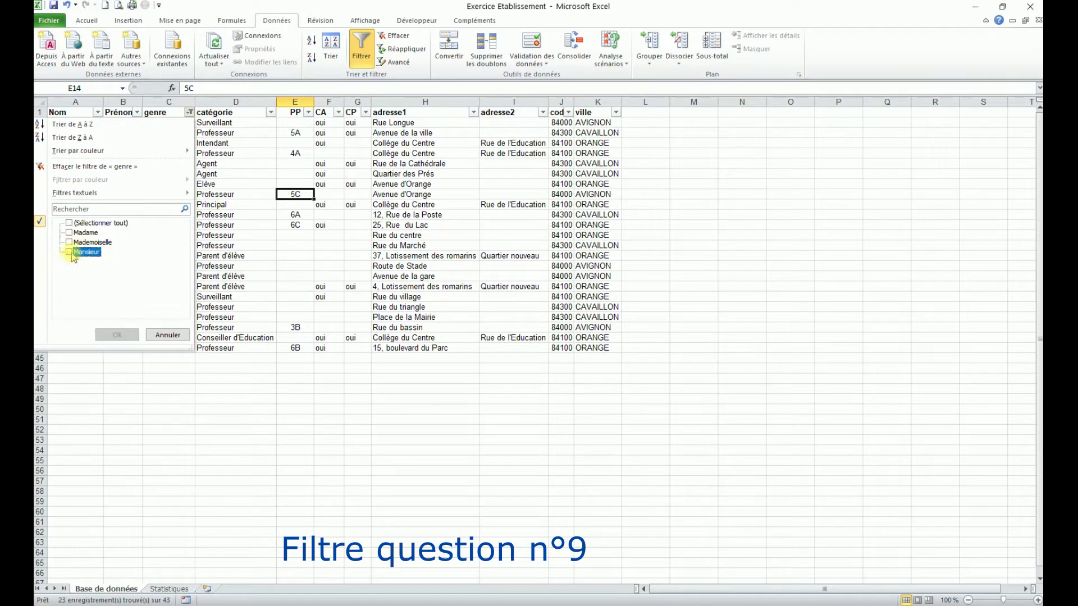
pyautogui.click(69, 242)
pyautogui.click(69, 233)
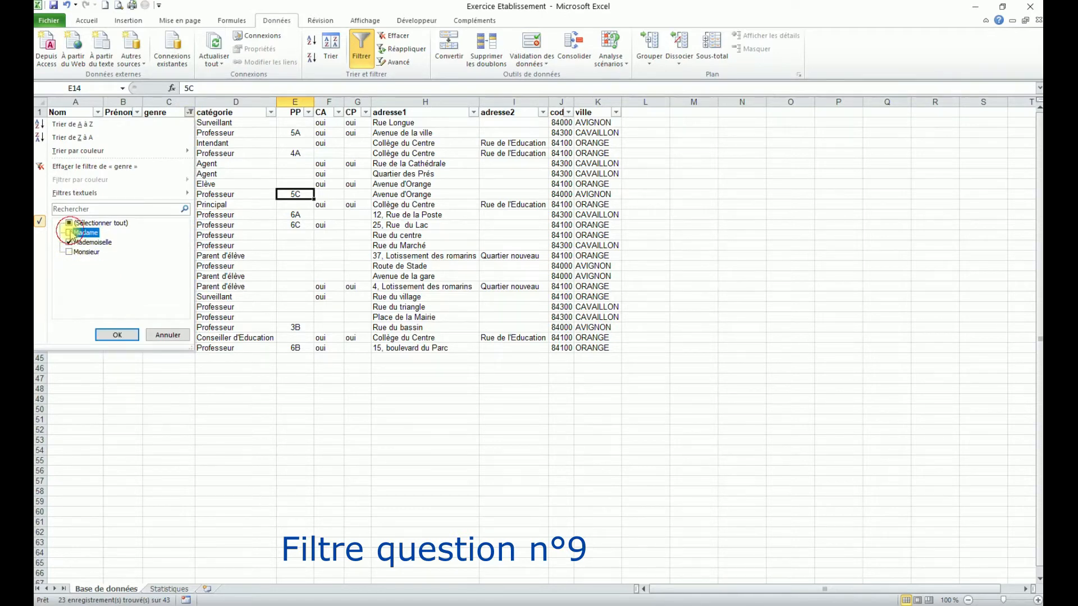
pyautogui.click(130, 335)
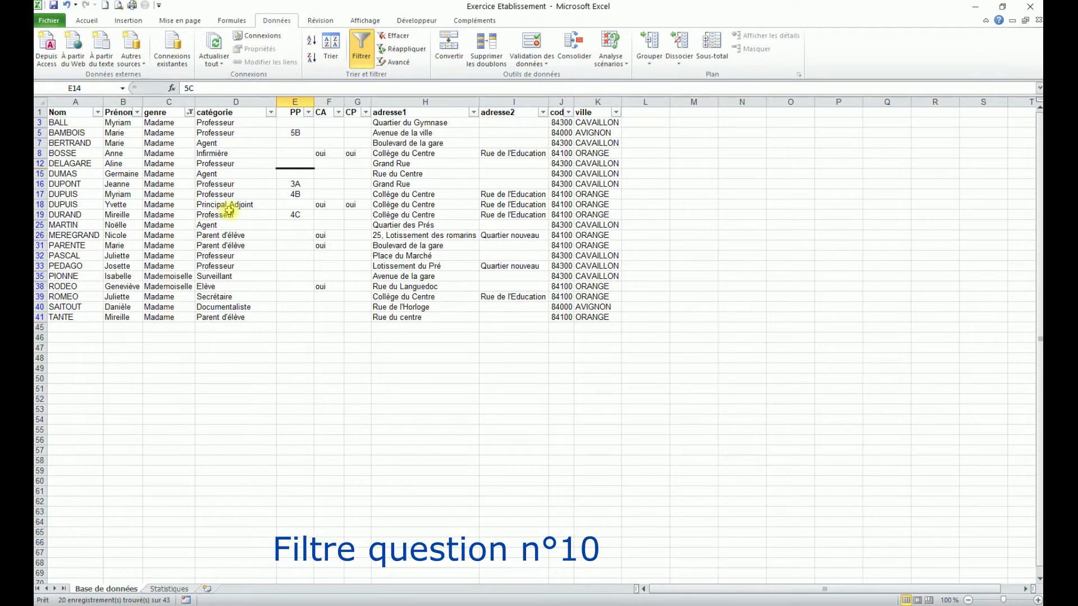
# Clear the genre filter and filter the catégorie column to show only Professeur
pyautogui.click(191, 112)
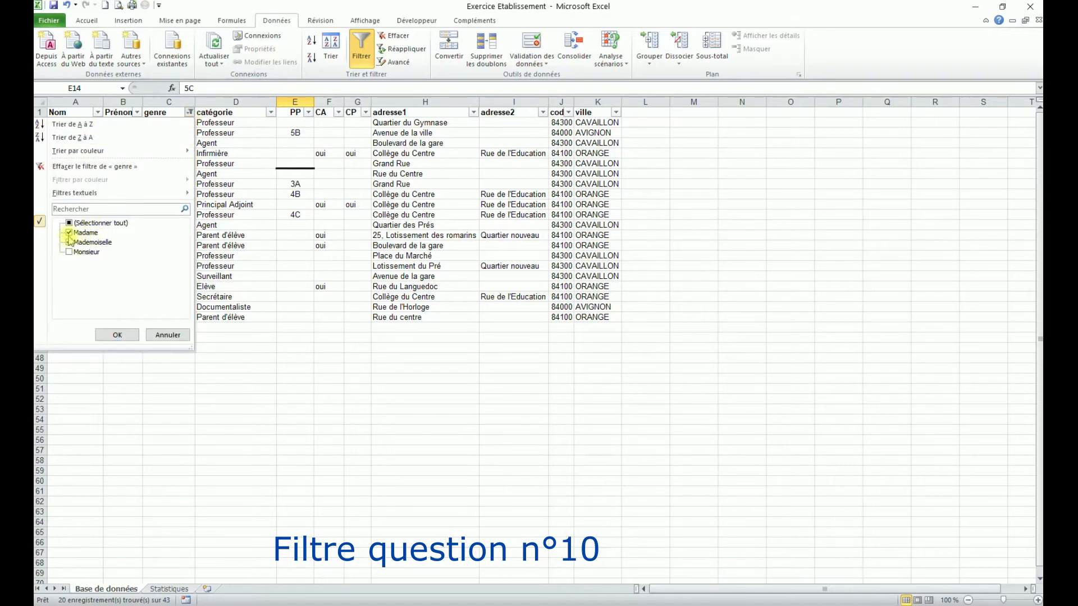
pyautogui.click(89, 167)
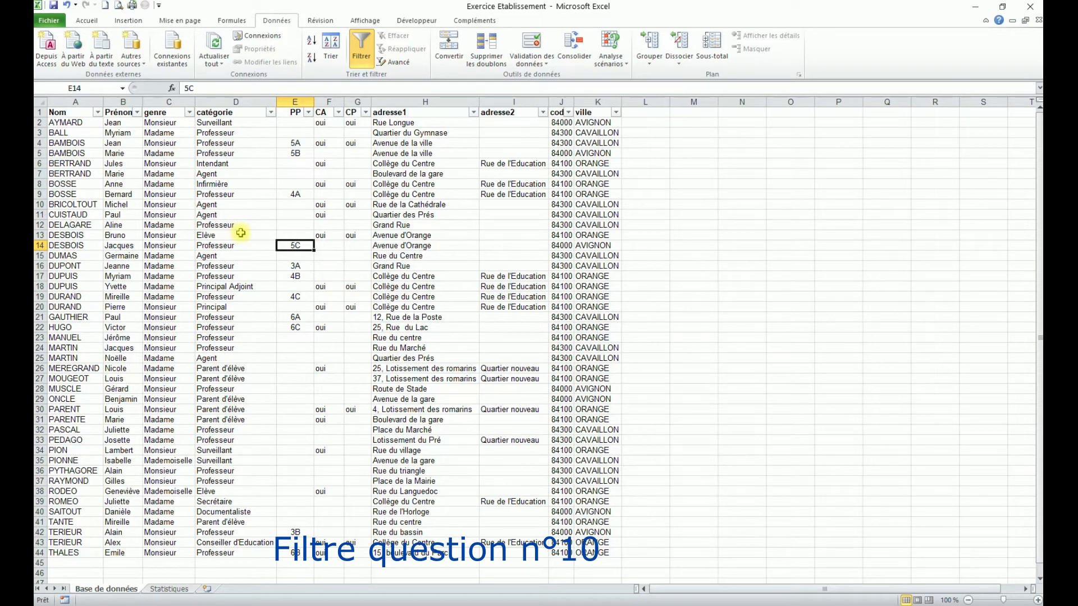
pyautogui.click(253, 204)
pyautogui.click(272, 113)
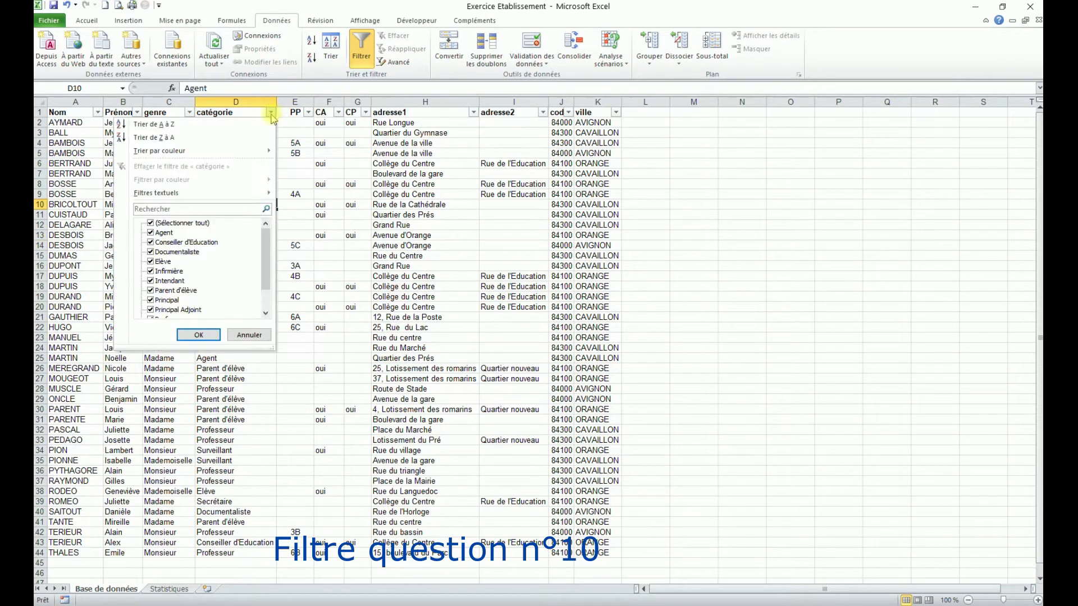
pyautogui.click(151, 223)
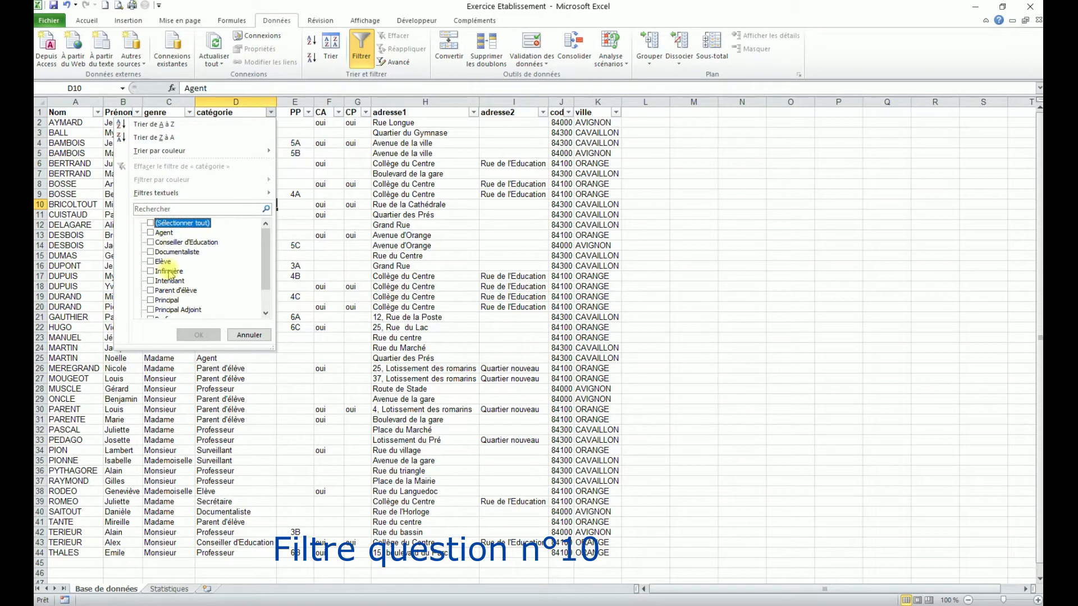
pyautogui.scroll(-1, 169, 273)
pyautogui.click(151, 290)
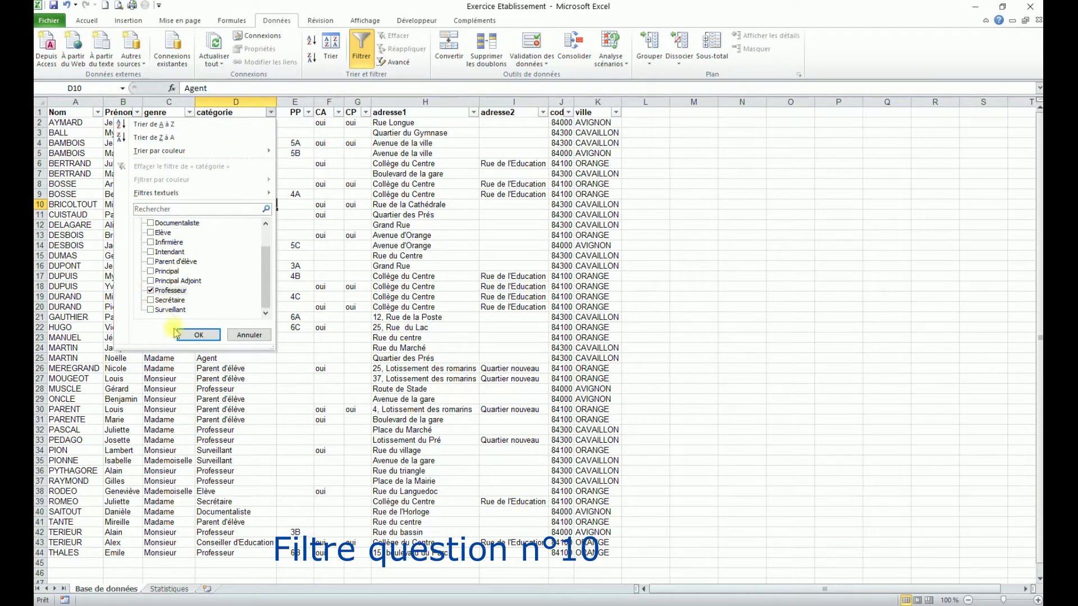
pyautogui.click(180, 335)
# Additionally filter the PP column to show only blank entries (Vides)
pyautogui.click(308, 112)
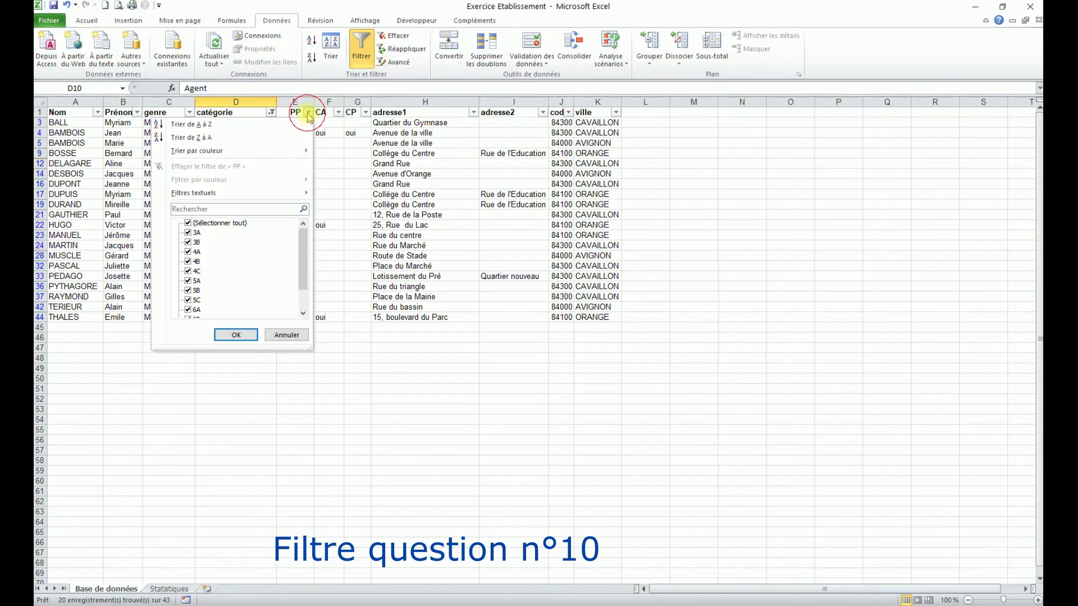
pyautogui.moveTo(304, 276); pyautogui.dragTo(306, 230)
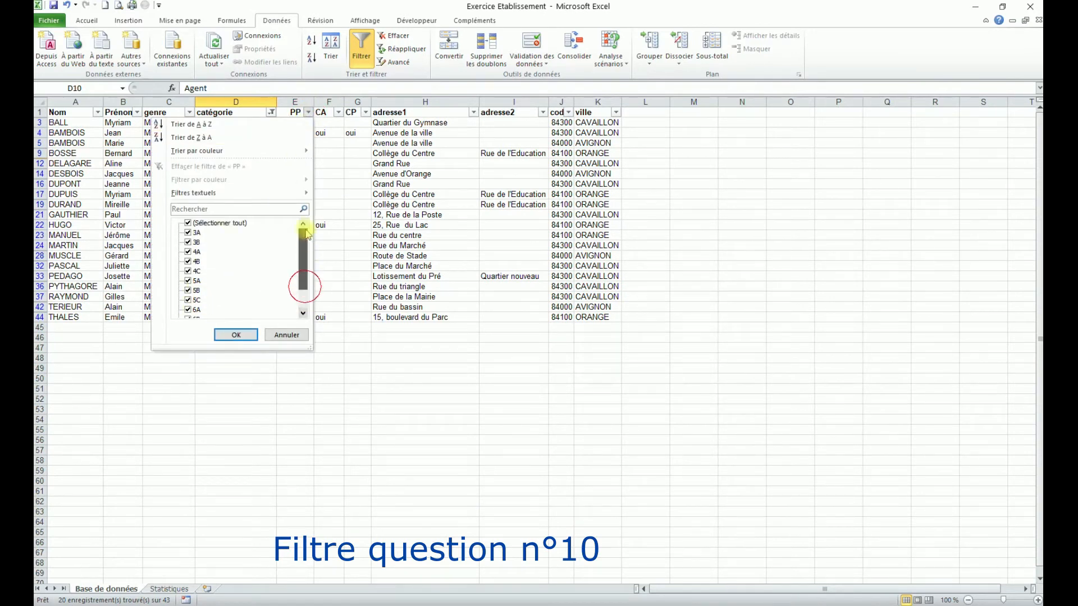
pyautogui.click(188, 223)
pyautogui.scroll(-1, 309, 274)
pyautogui.click(188, 309)
pyautogui.click(239, 335)
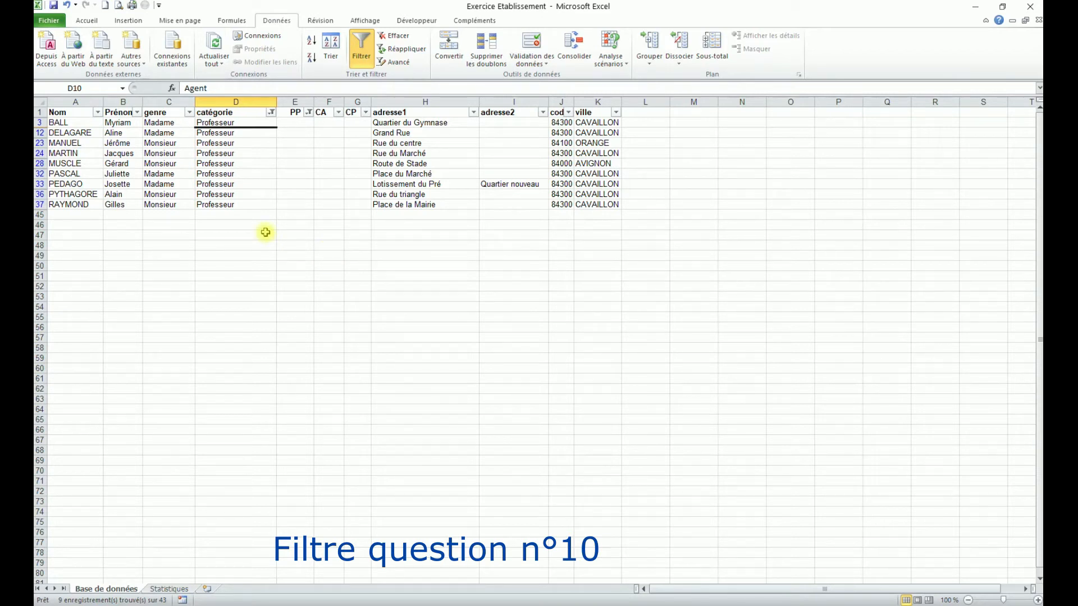
pyautogui.press('F9')
# Remove the catégorie and PP filters by turning the table's filtering off and back on
pyautogui.click(308, 113)
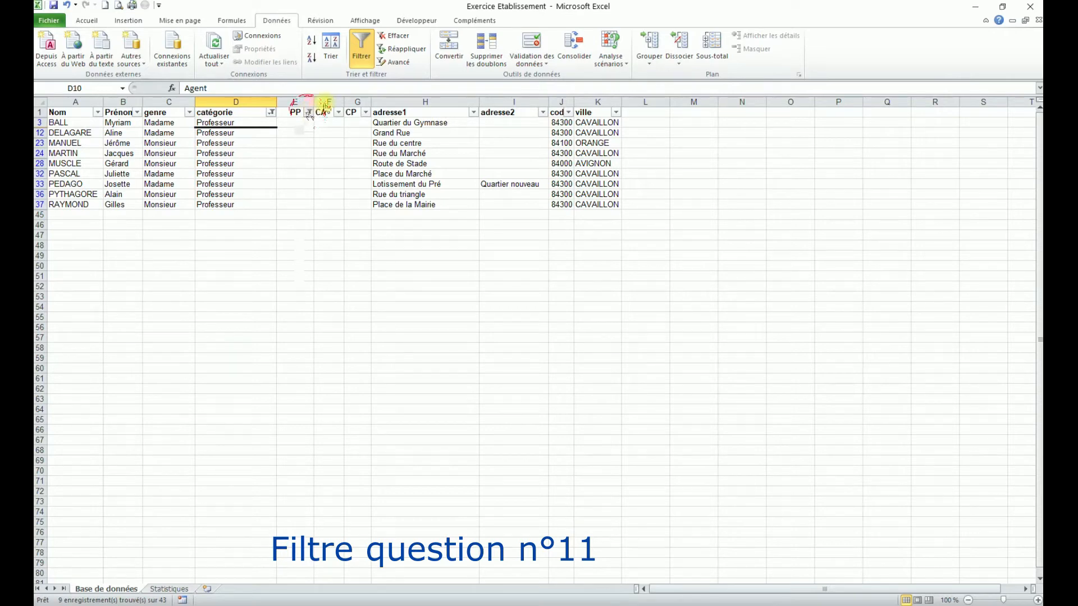
pyautogui.click(362, 54)
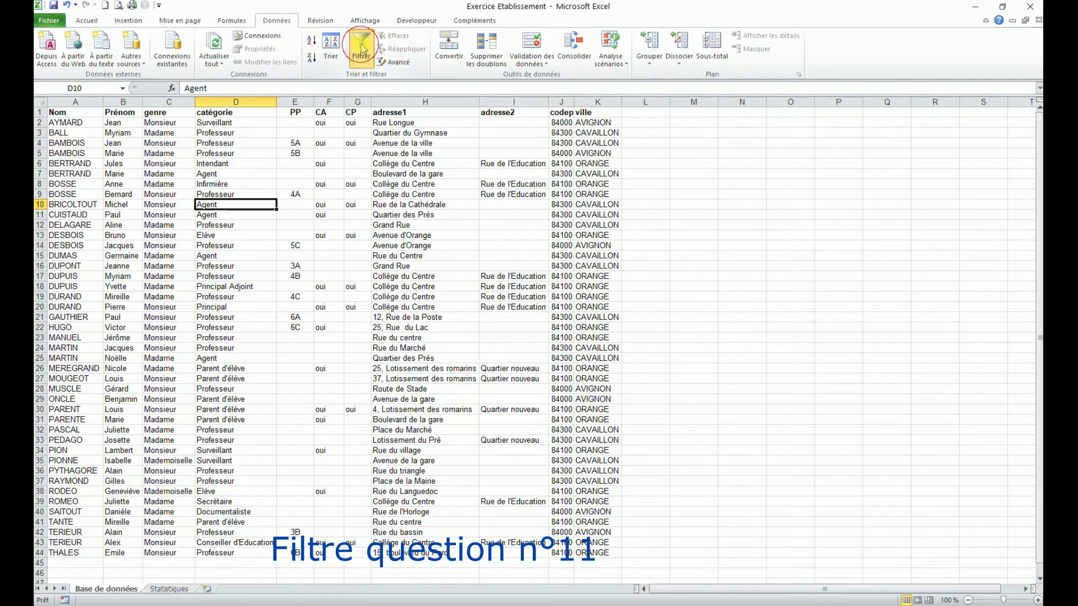
pyautogui.click(363, 52)
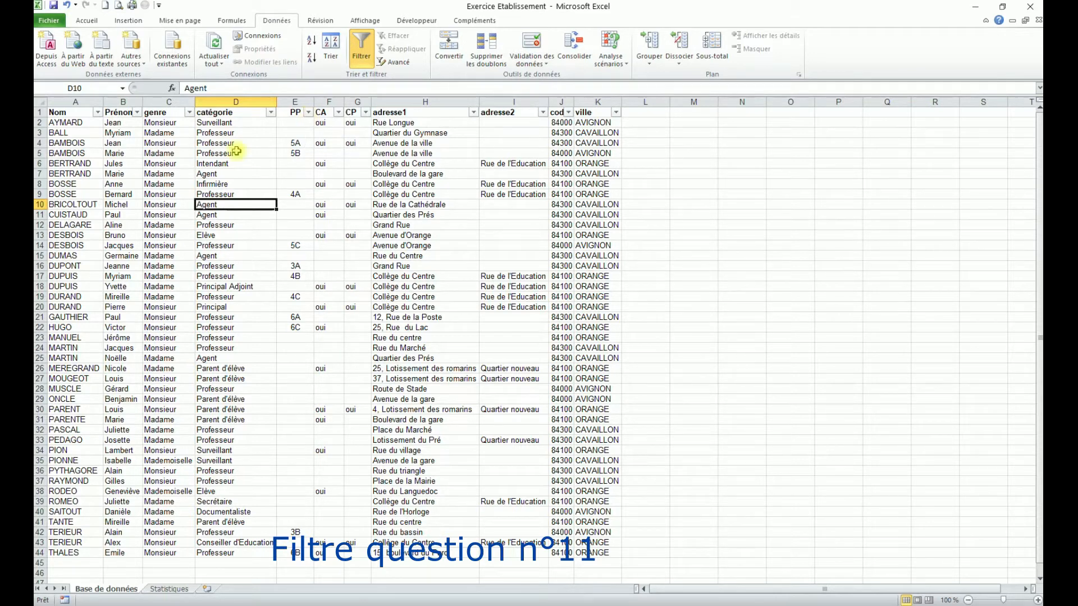
# Filter the genre column to show only Monsieur and the CA column to show only oui
pyautogui.click(190, 112)
pyautogui.click(69, 224)
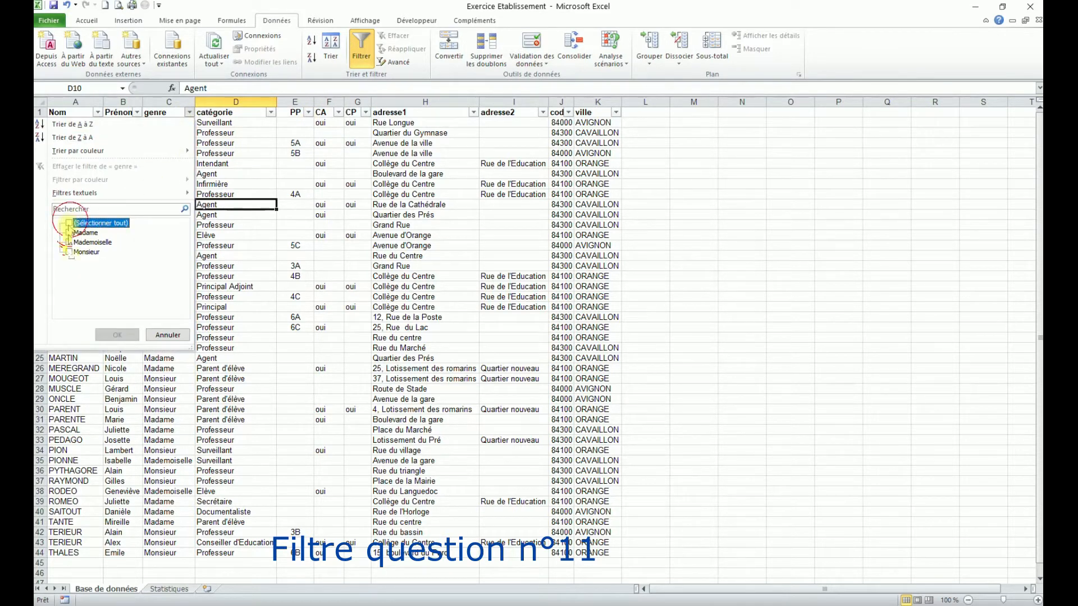
pyautogui.click(68, 252)
pyautogui.click(116, 334)
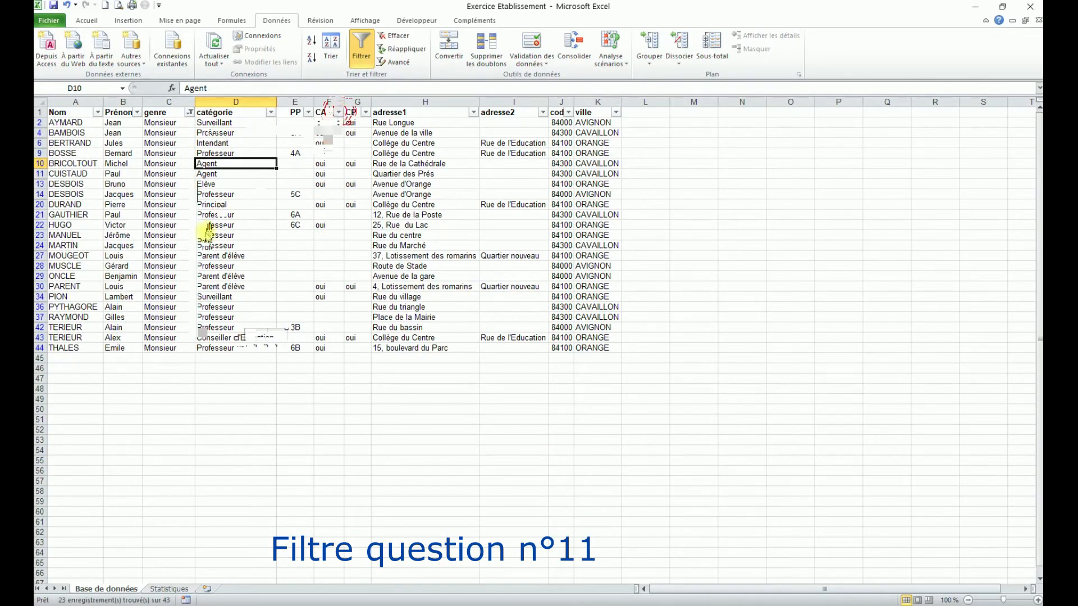
pyautogui.click(270, 335)
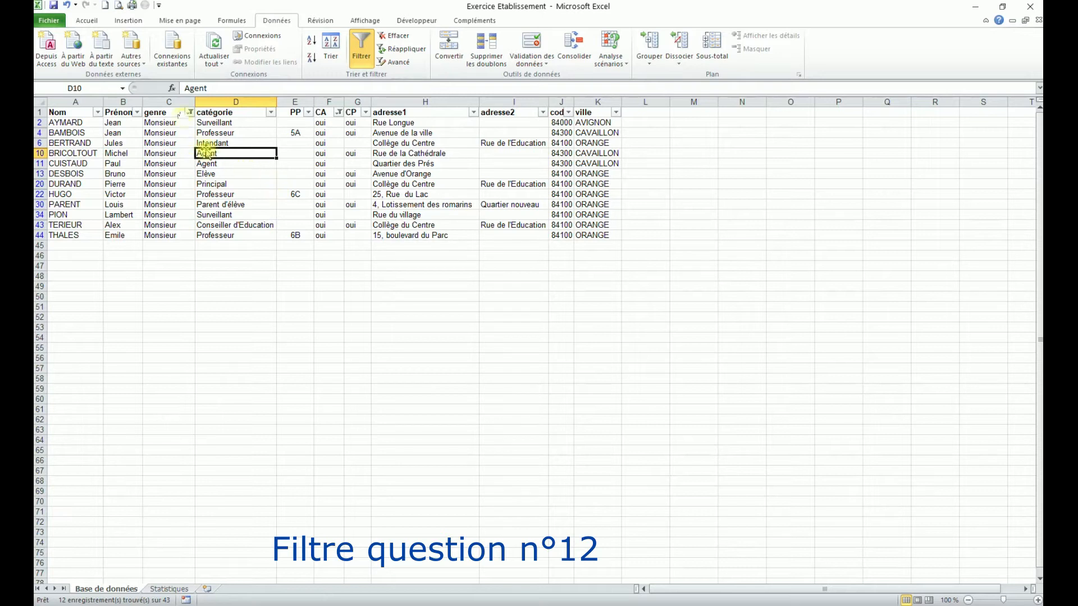
# Change the genre filter to show Madame and Mademoiselle instead of Monsieur, keeping the CA filter
pyautogui.click(189, 112)
pyautogui.click(69, 252)
pyautogui.click(69, 233)
pyautogui.click(69, 242)
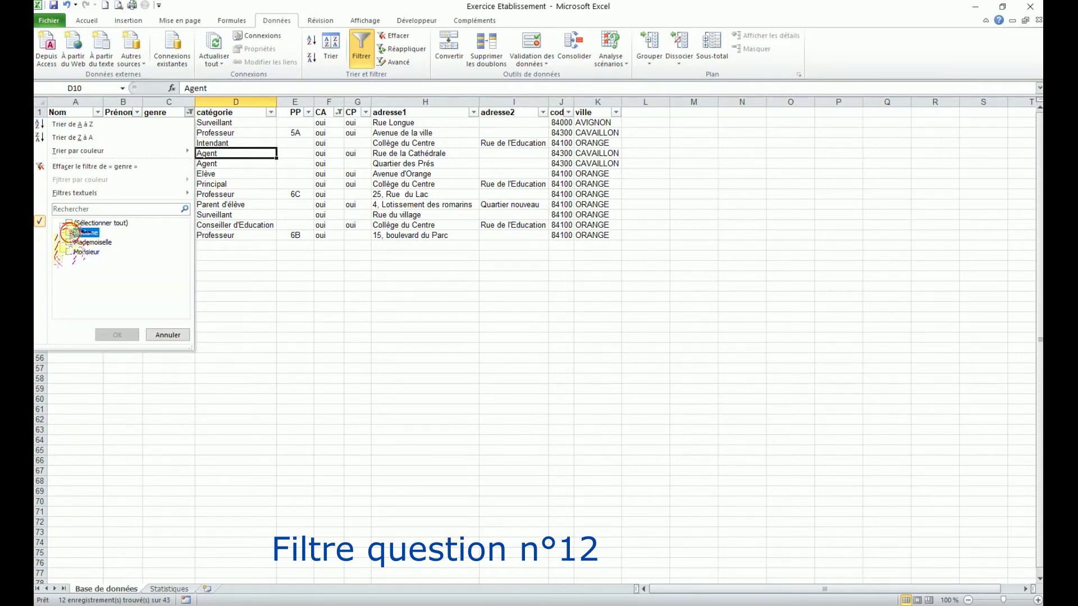
pyautogui.click(115, 334)
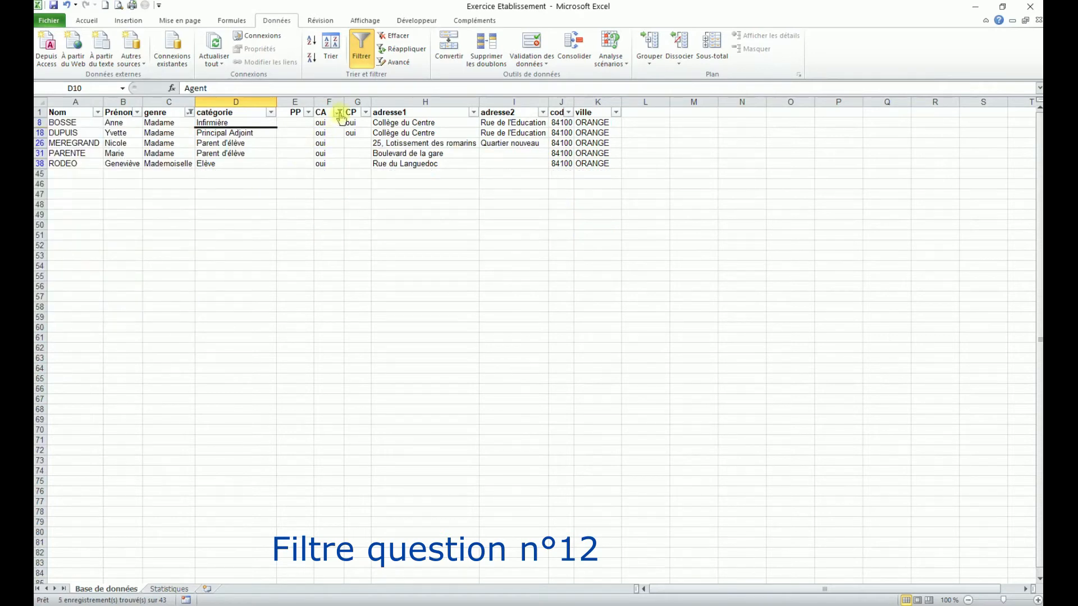
# Clear the CA filter and filter the CP column to show only oui
pyautogui.click(339, 112)
pyautogui.click(239, 167)
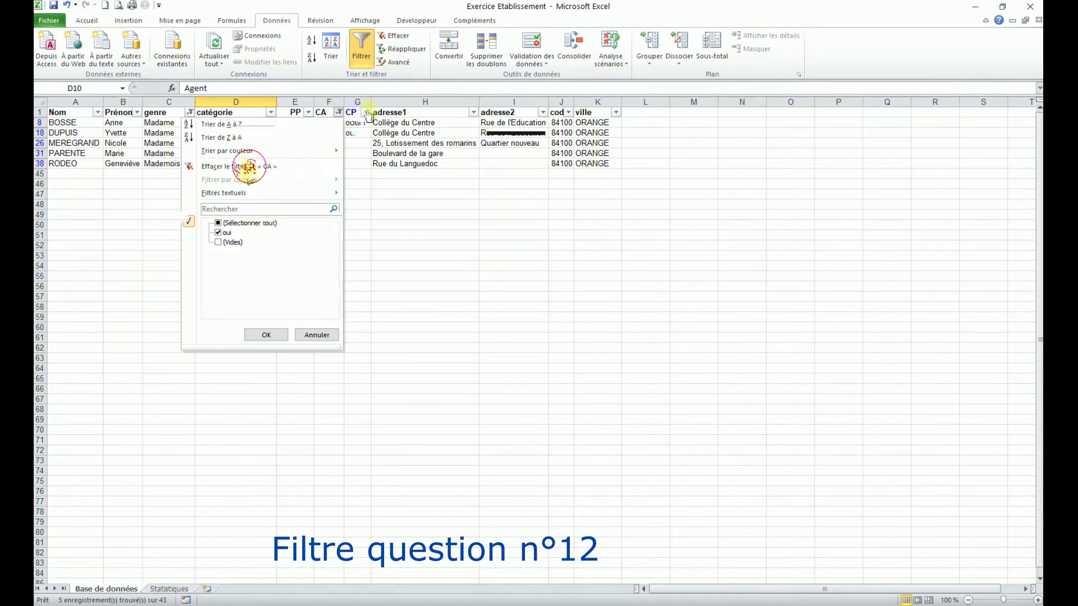
pyautogui.click(239, 167)
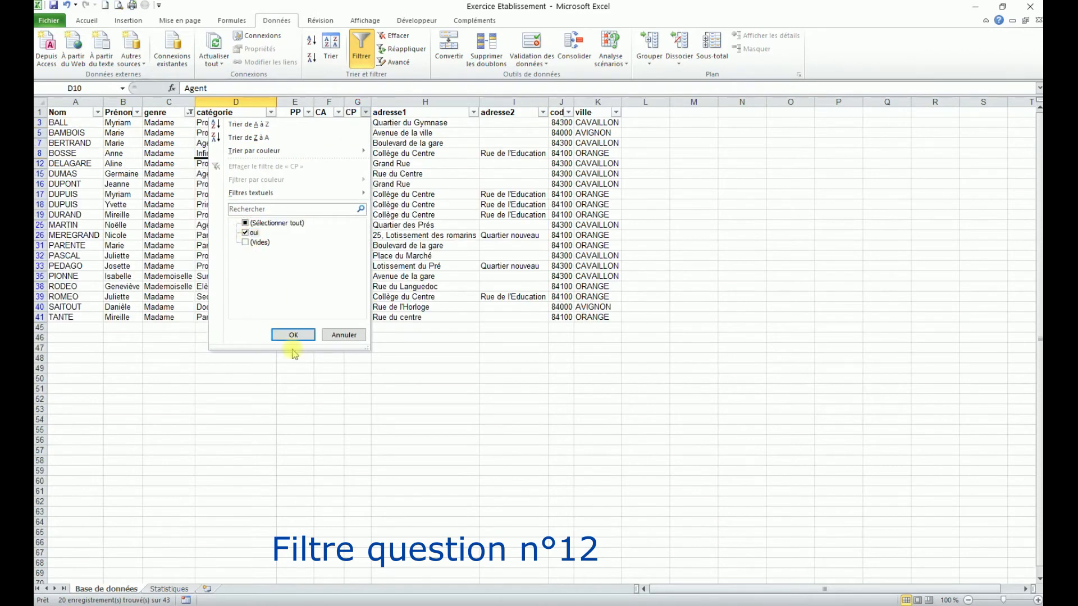
pyautogui.click(289, 336)
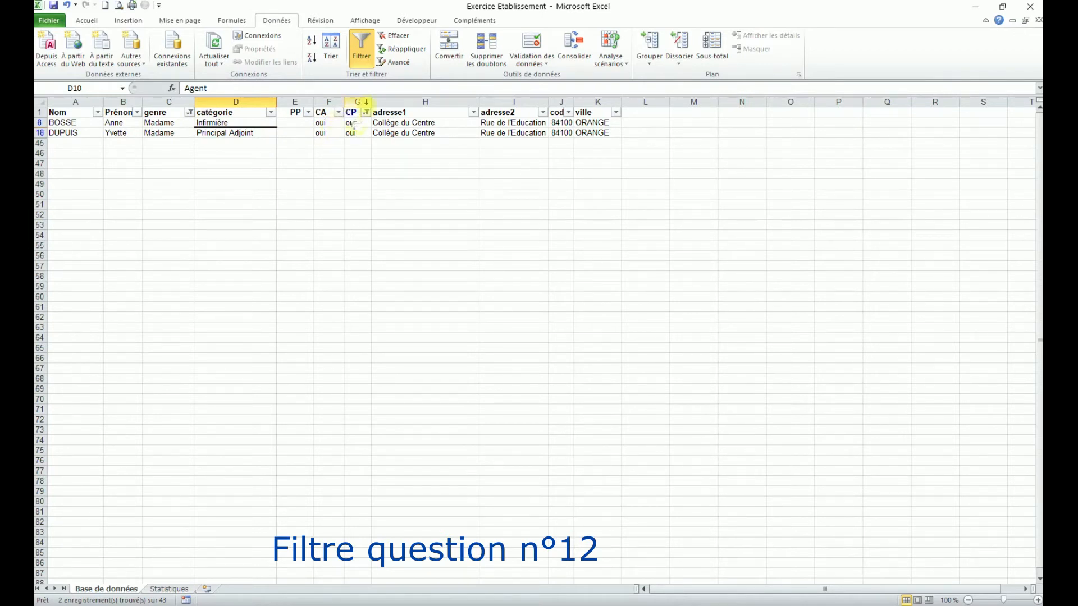
# Remove the genre and CP filters, and filter the catégorie column to Professeur by searching for "pro"
pyautogui.click(363, 56)
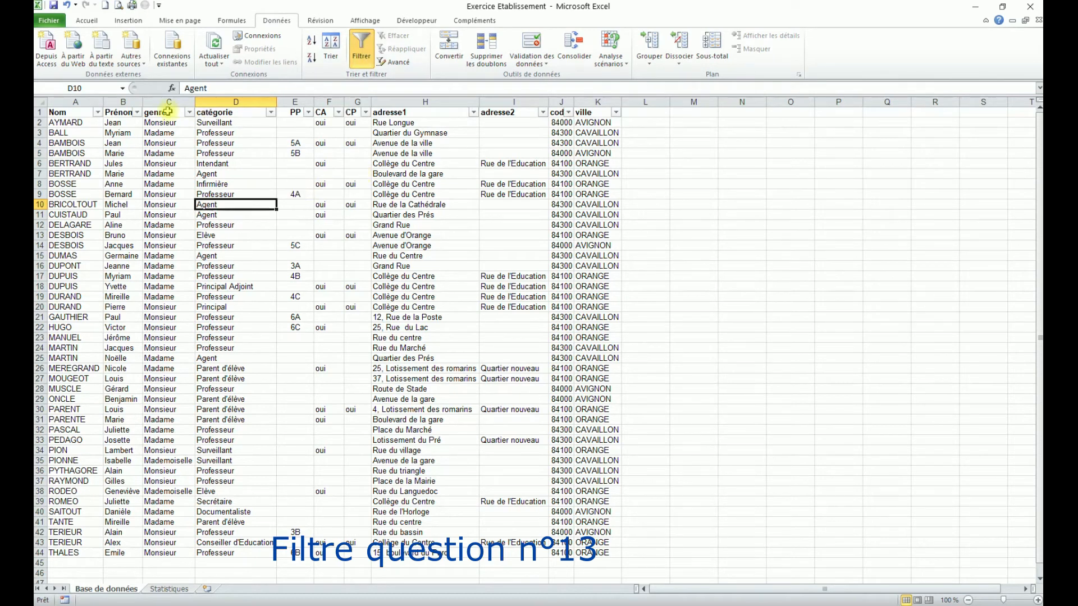
pyautogui.click(271, 113)
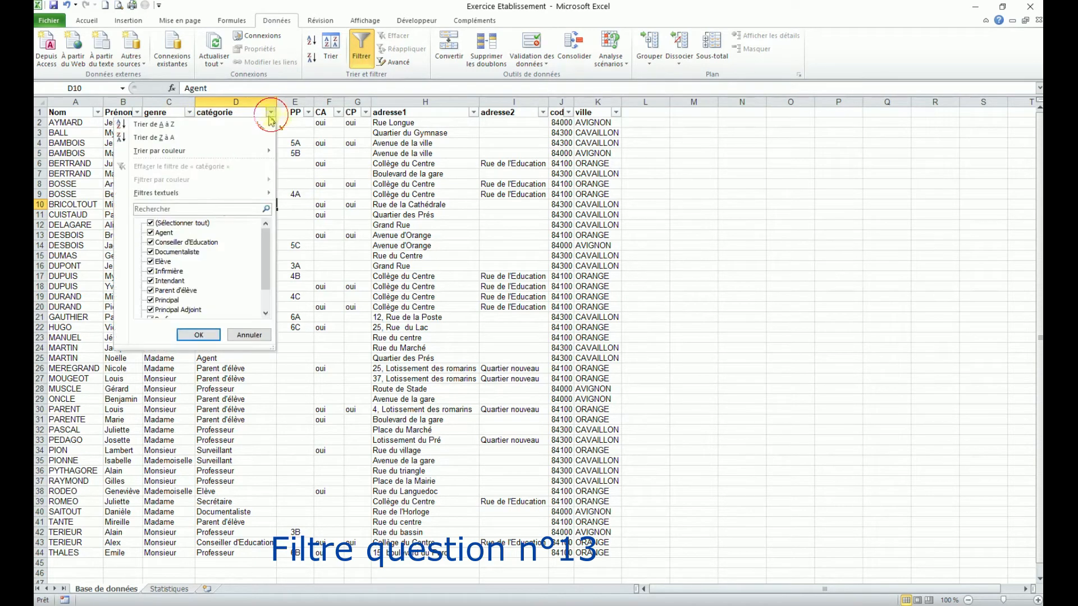
pyautogui.click(155, 209)
pyautogui.write('pro')
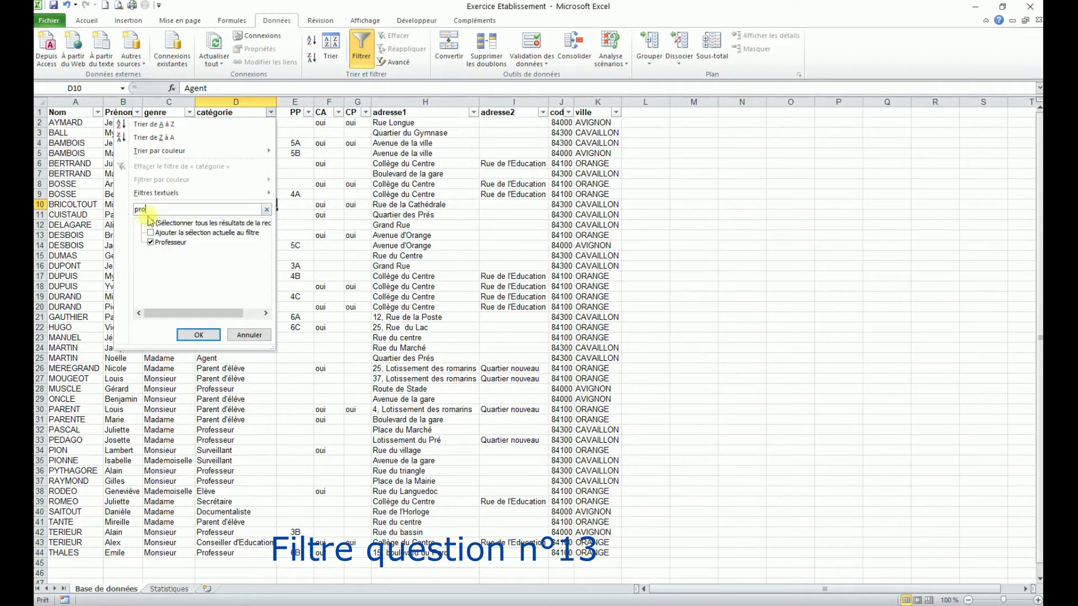
pyautogui.click(197, 335)
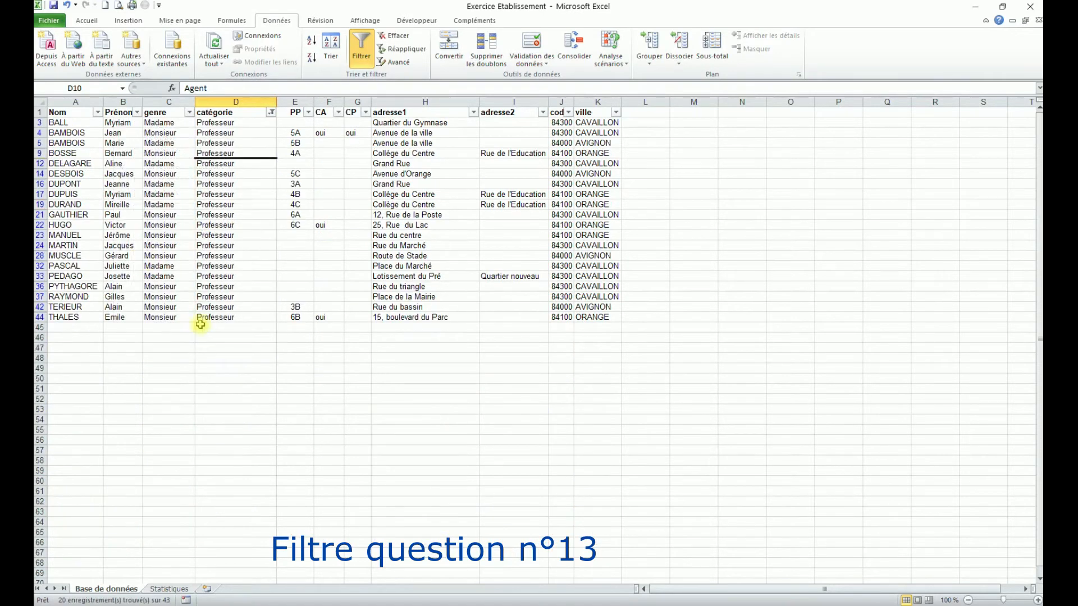
# Additionally filter the ville column to CAVAILLON by searching for "ca"
pyautogui.click(617, 113)
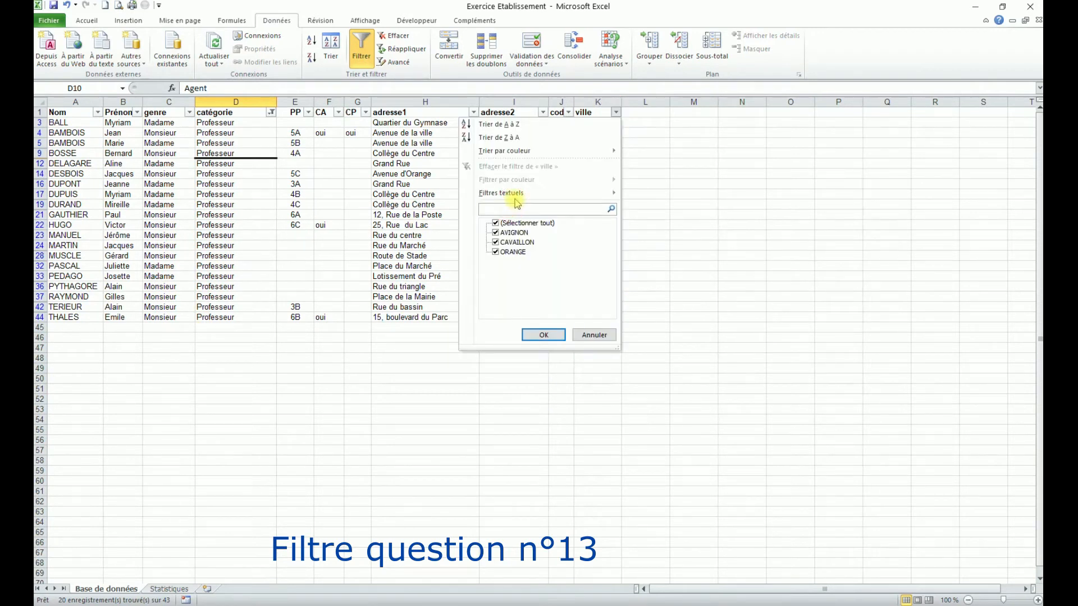
pyautogui.write('ca')
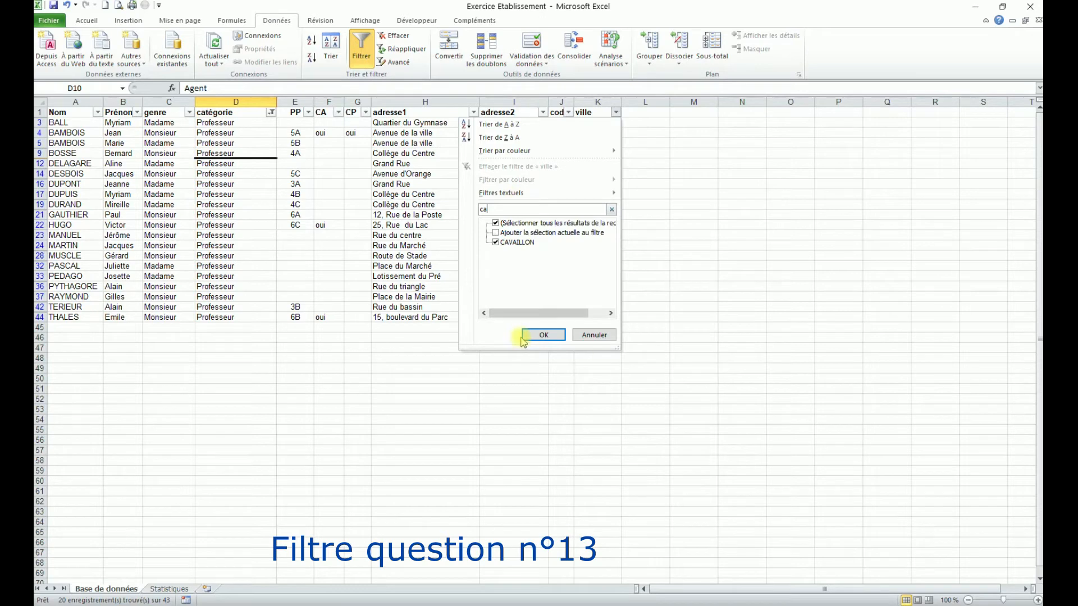
pyautogui.click(543, 335)
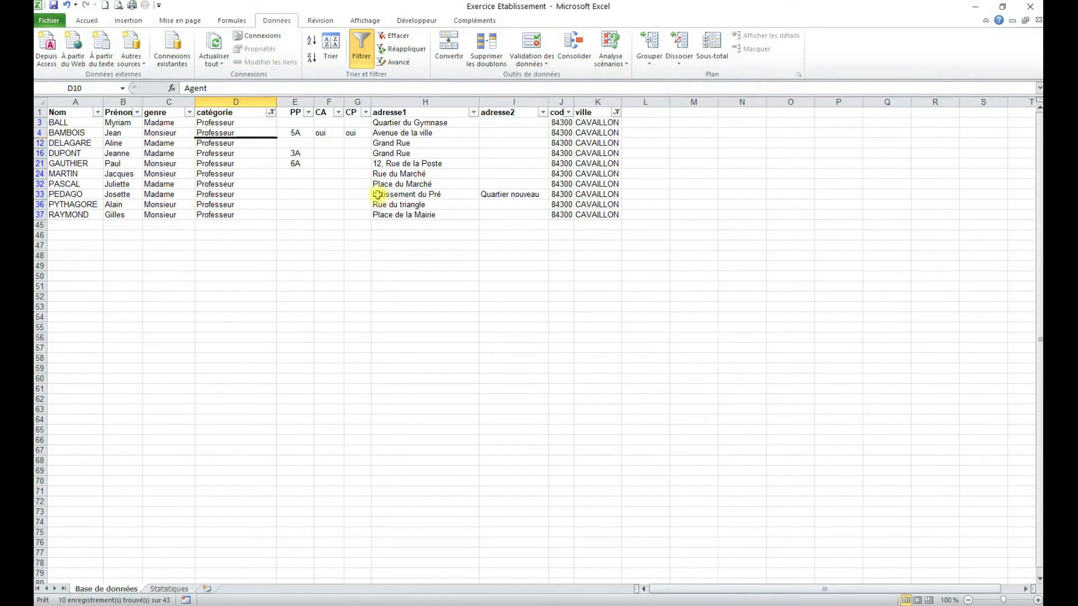
pyautogui.press('F9')
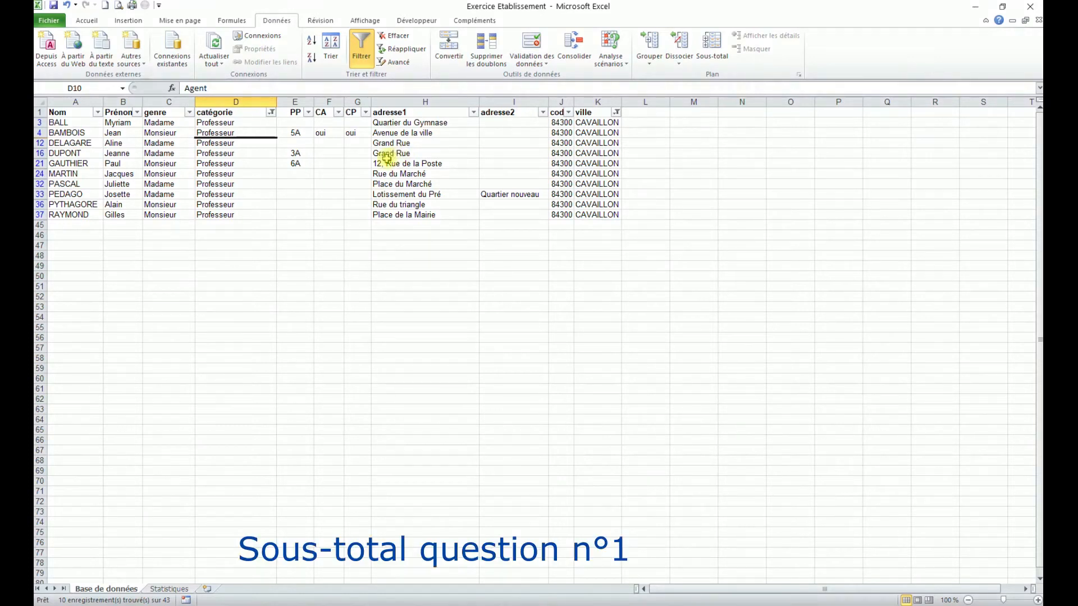
# Turn off the table's filtering and sort the database by catégorie from A to Z
pyautogui.click(363, 50)
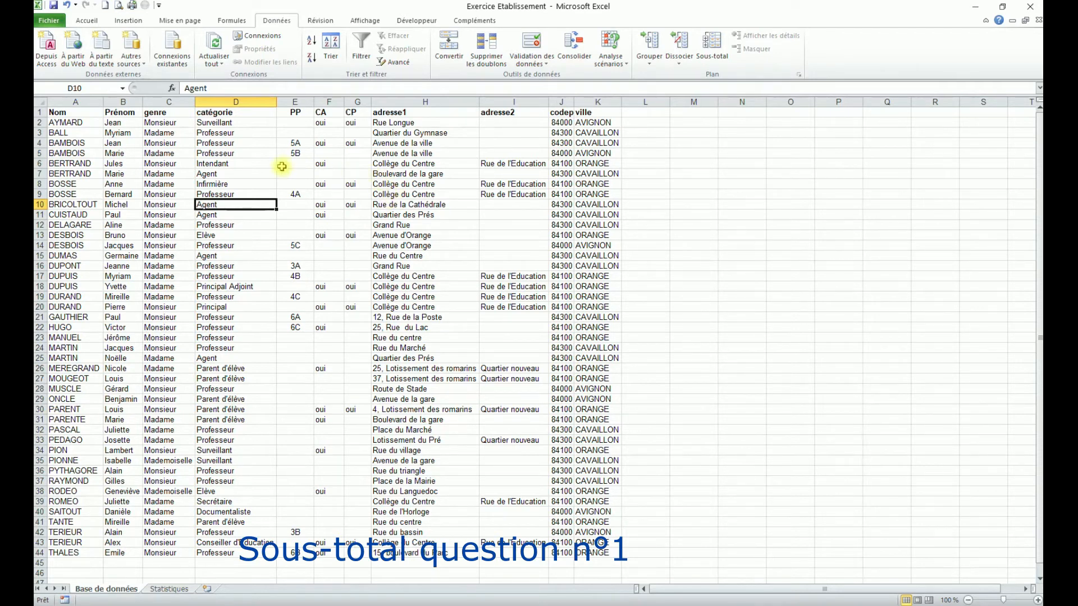
pyautogui.click(234, 155)
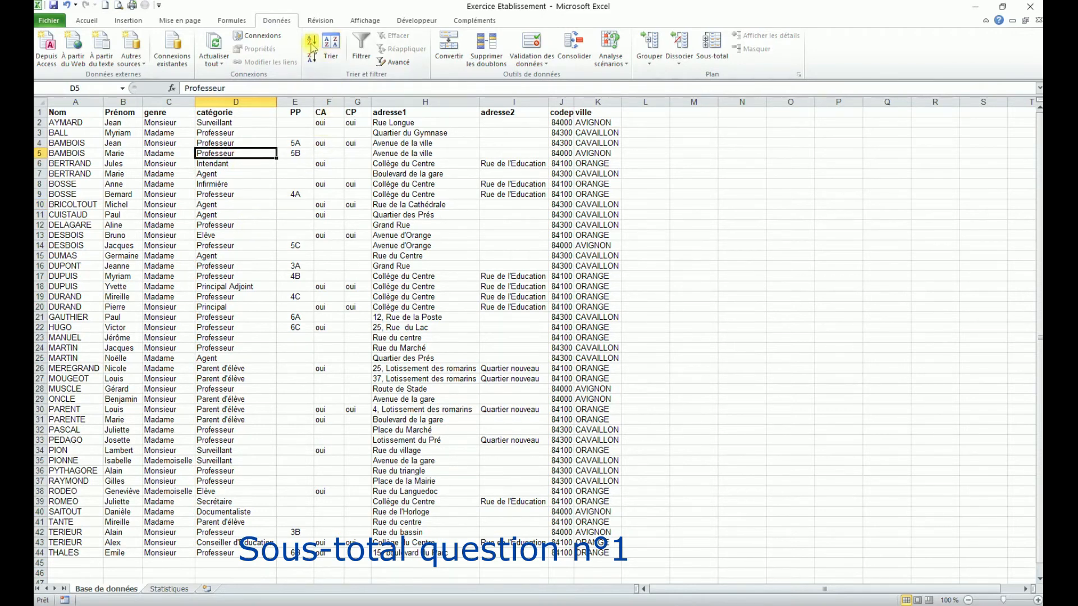
pyautogui.click(312, 45)
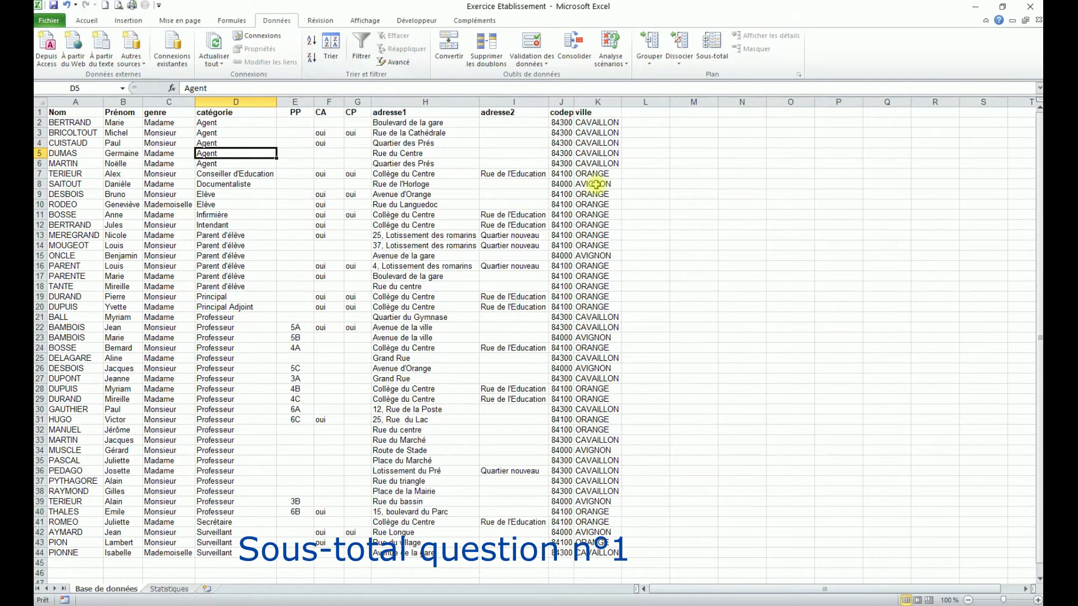
# Add subtotals at each change of catégorie, using the Nombre function on the catégorie column only instead of ville
pyautogui.click(714, 51)
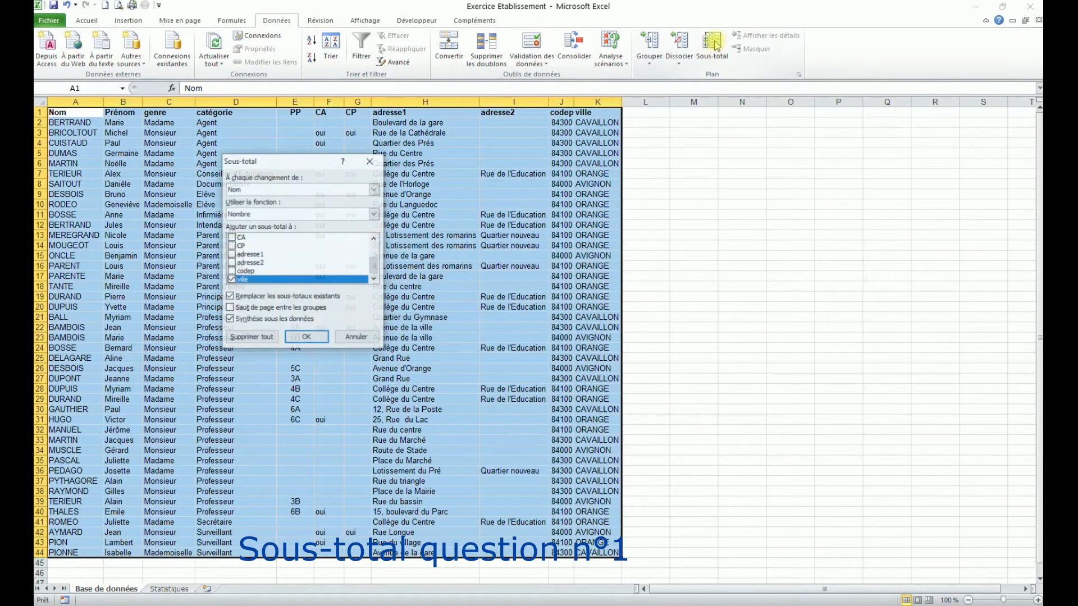
pyautogui.click(285, 190)
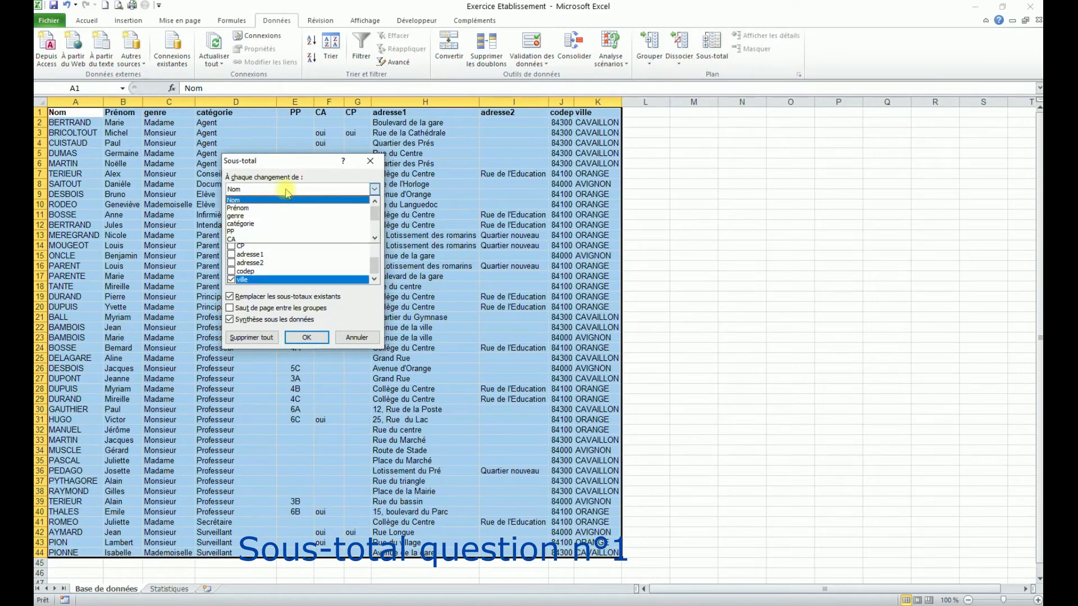
pyautogui.click(248, 225)
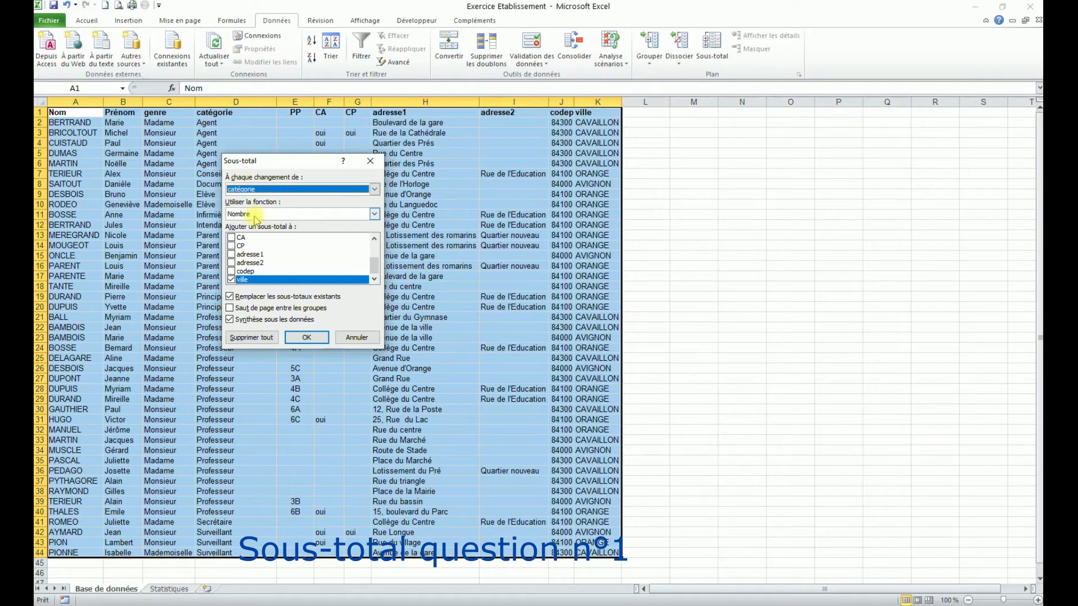
pyautogui.click(231, 279)
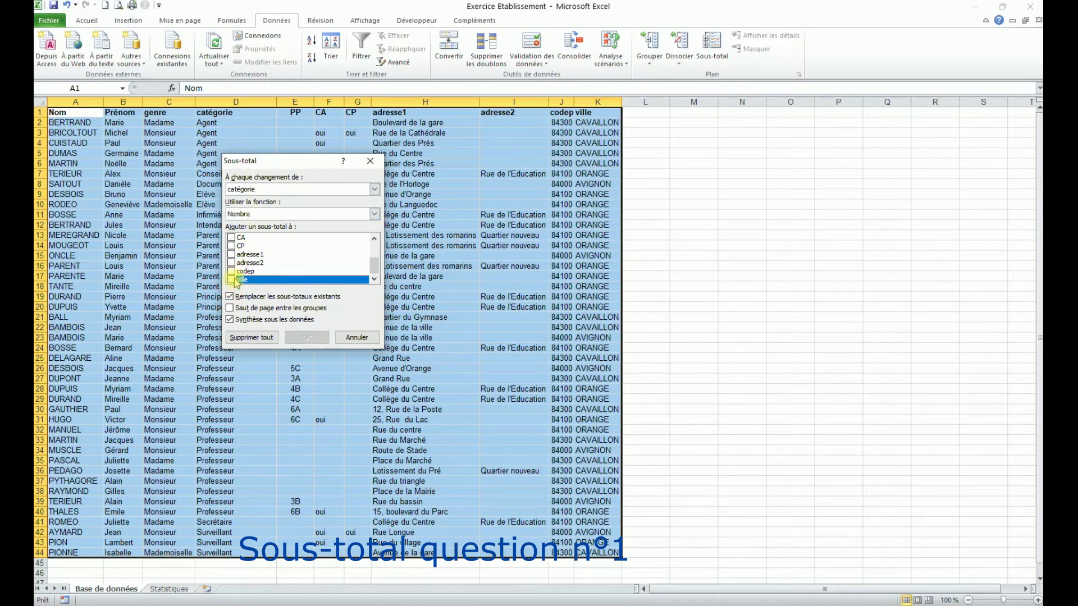
pyautogui.scroll(2, 242, 280)
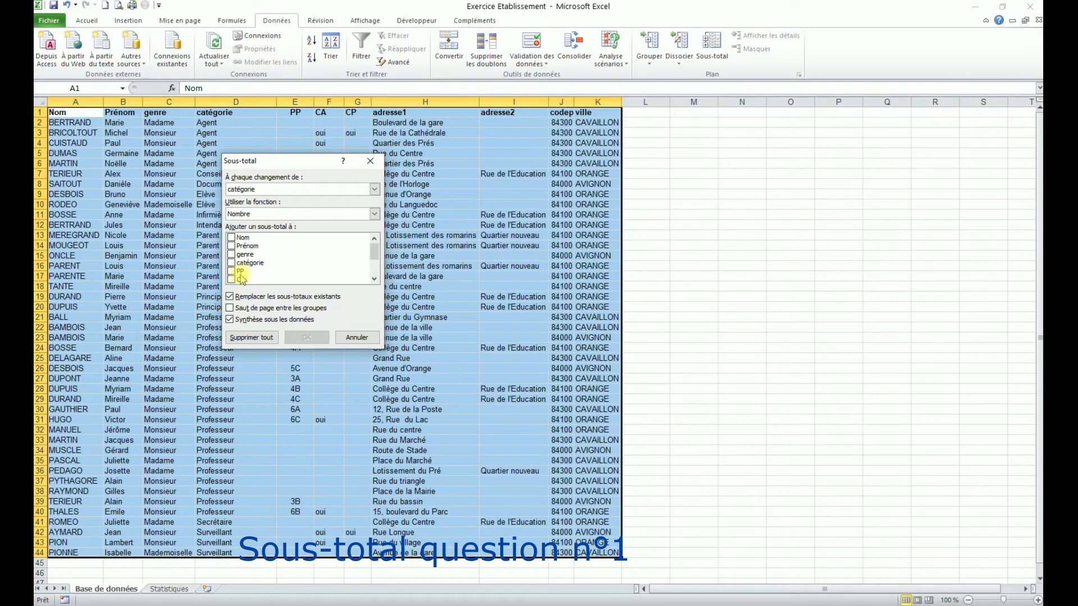
pyautogui.click(230, 263)
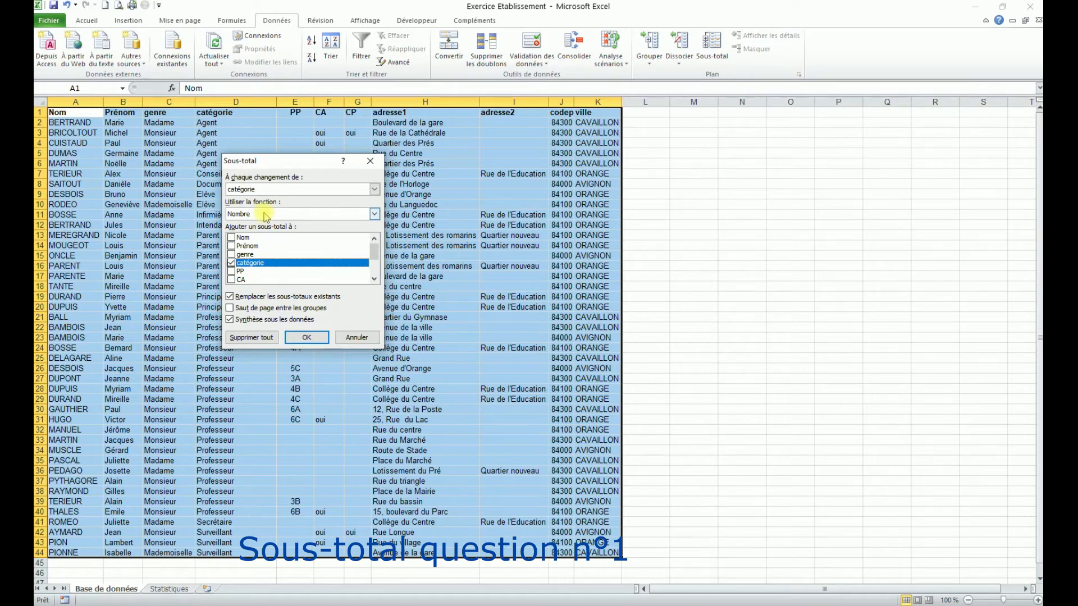
pyautogui.click(306, 338)
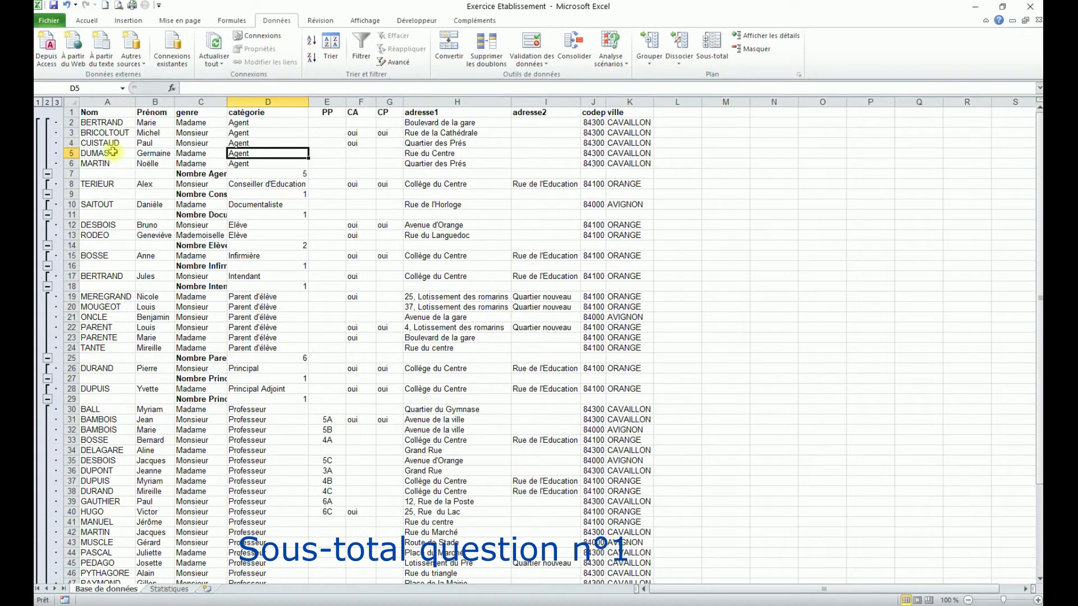
# Collapse the outline to level 2 and widen the genre column to fit the subtotal labels
pyautogui.click(47, 102)
pyautogui.moveTo(227, 104); pyautogui.dragTo(293, 114)
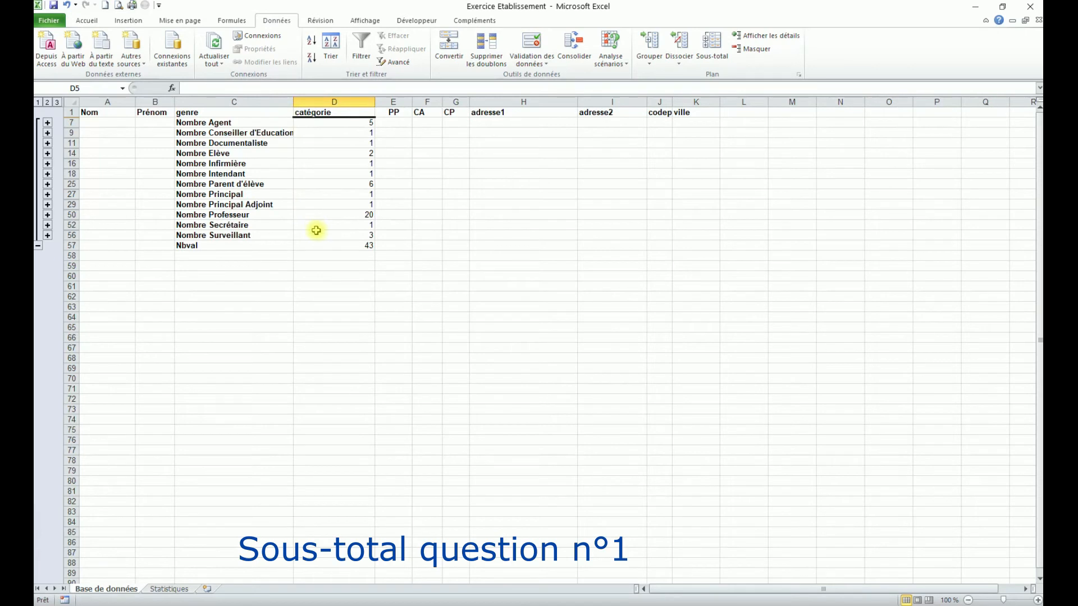
pyautogui.moveTo(221, 122); pyautogui.dragTo(241, 237)
pyautogui.click(241, 174)
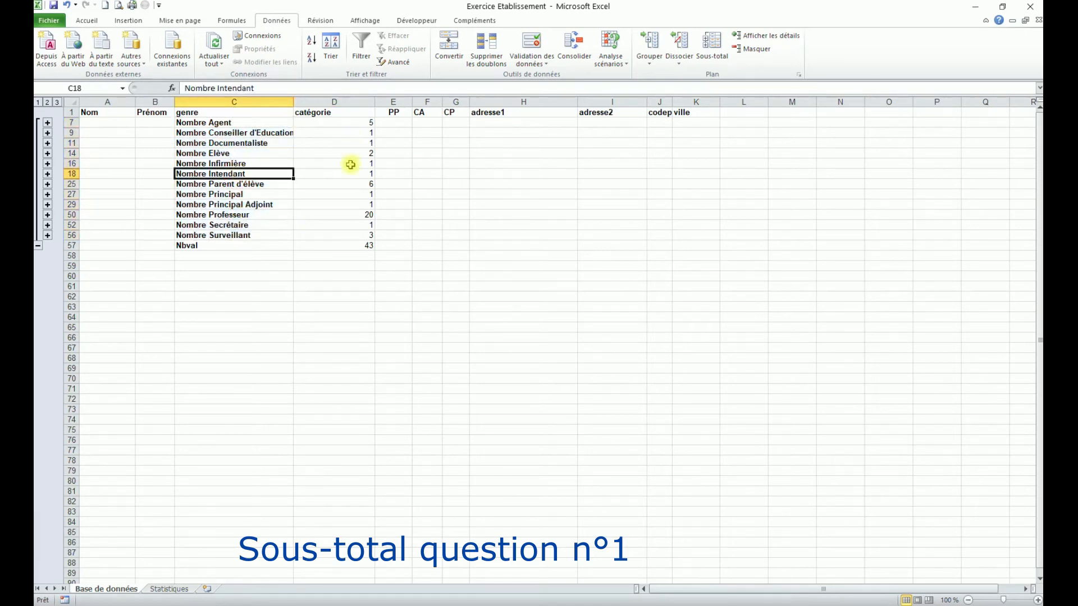
pyautogui.moveTo(208, 122); pyautogui.dragTo(322, 231)
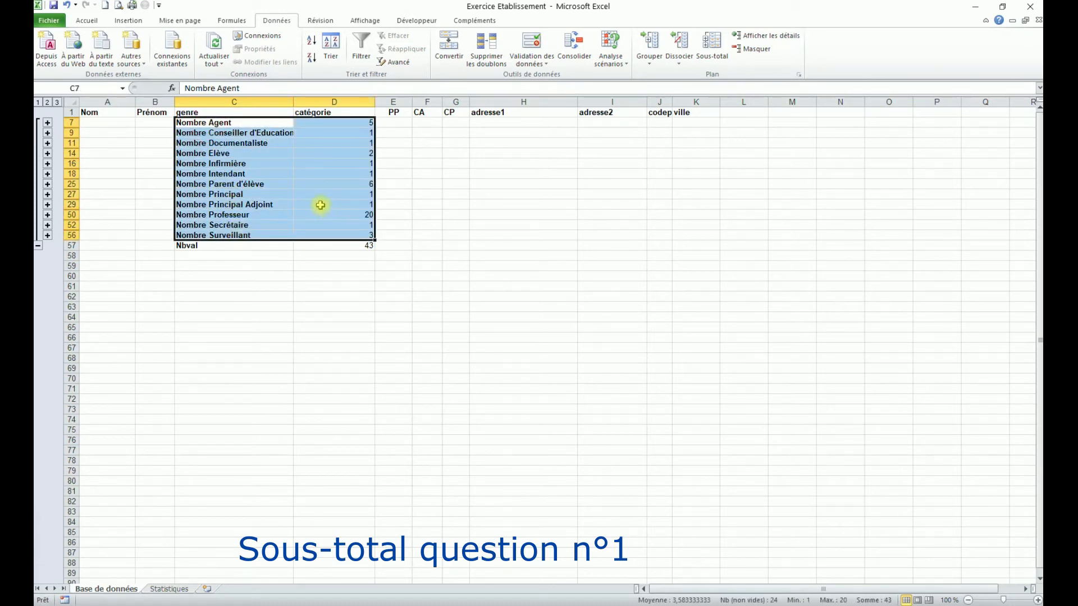
# Remove all the catégorie subtotals from the table
pyautogui.click(279, 165)
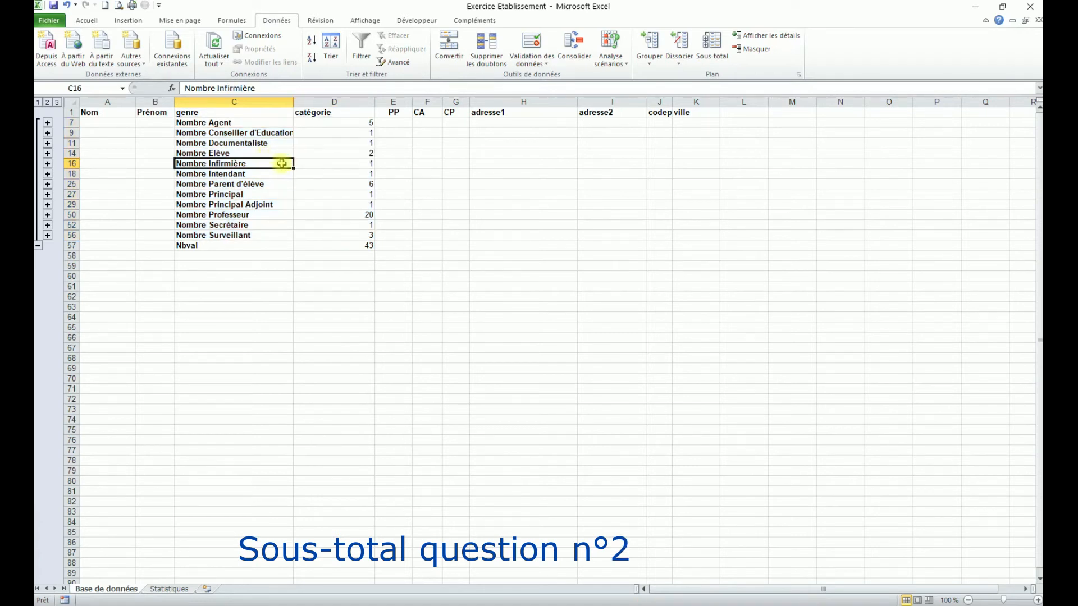
pyautogui.click(715, 44)
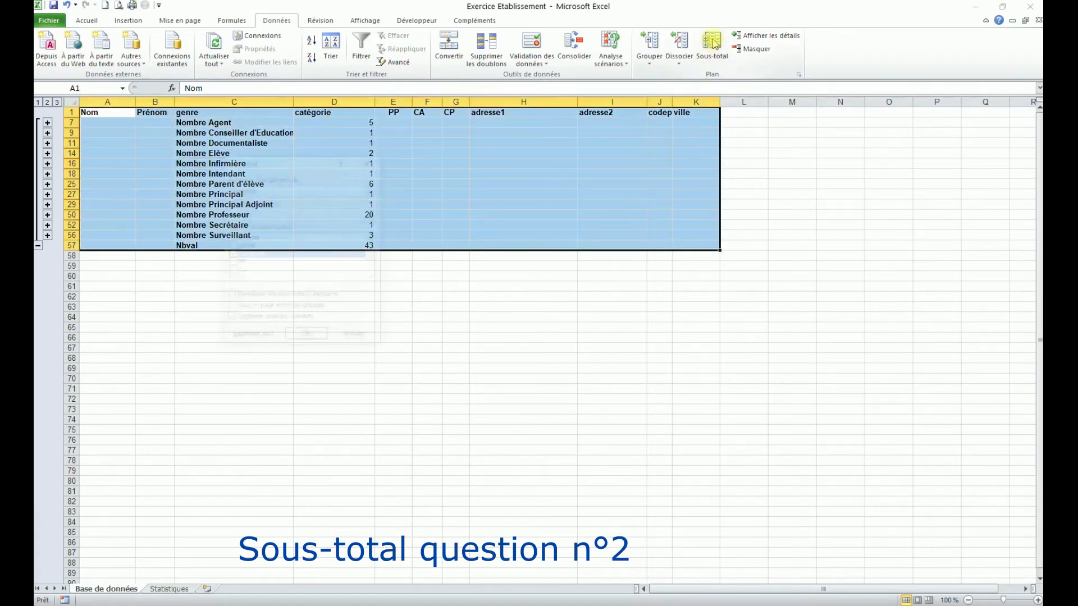
pyautogui.click(241, 338)
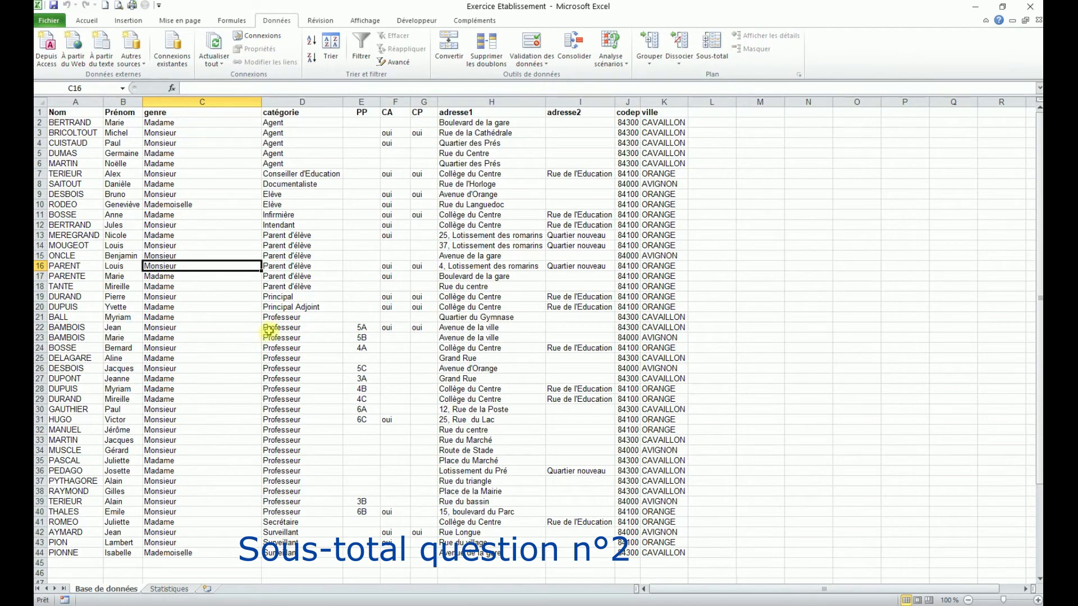
# Sort the database by CA from A to Z and add Nombre subtotals at each change of CA, on the CA column only
pyautogui.click(393, 172)
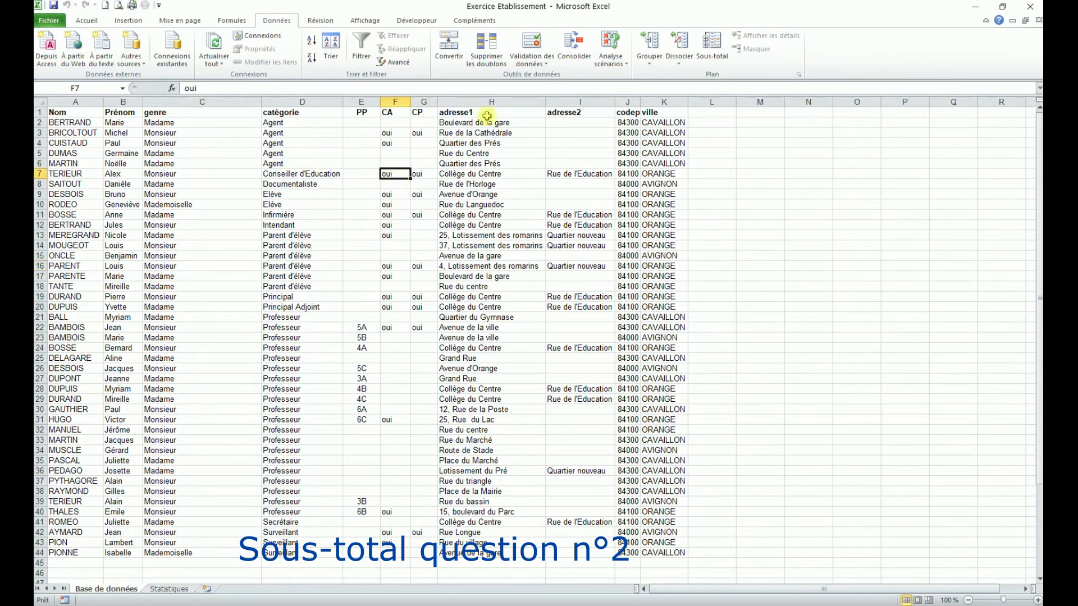
pyautogui.click(313, 43)
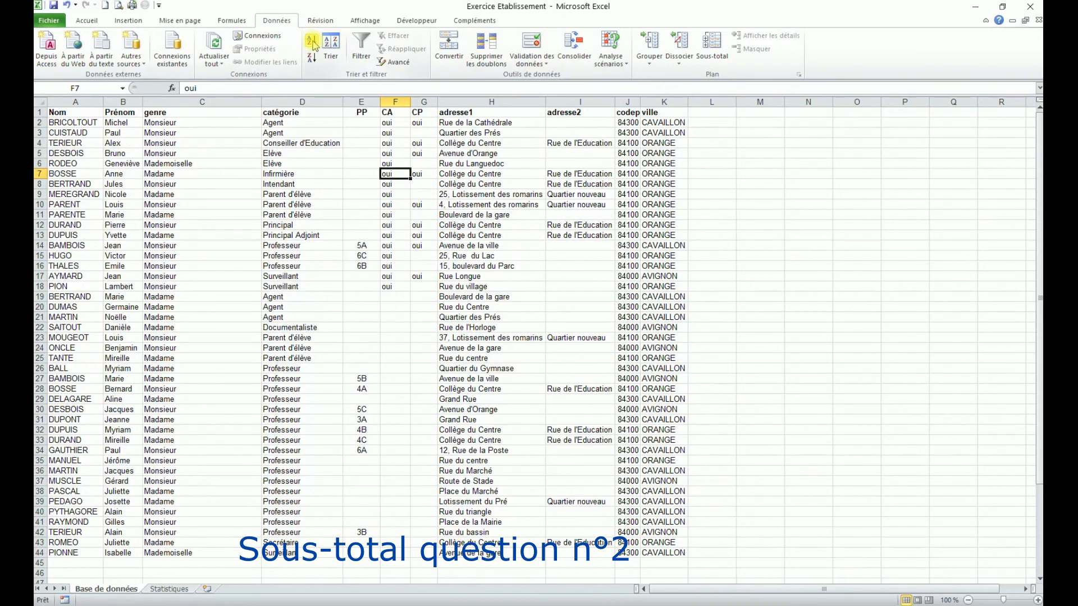
pyautogui.click(706, 55)
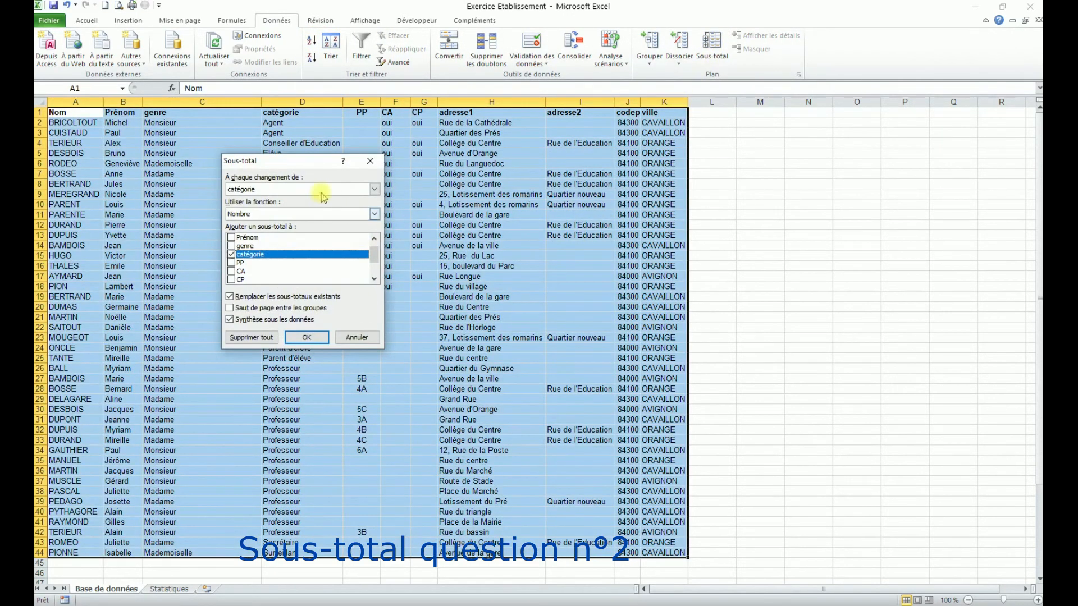
pyautogui.click(287, 189)
pyautogui.click(245, 241)
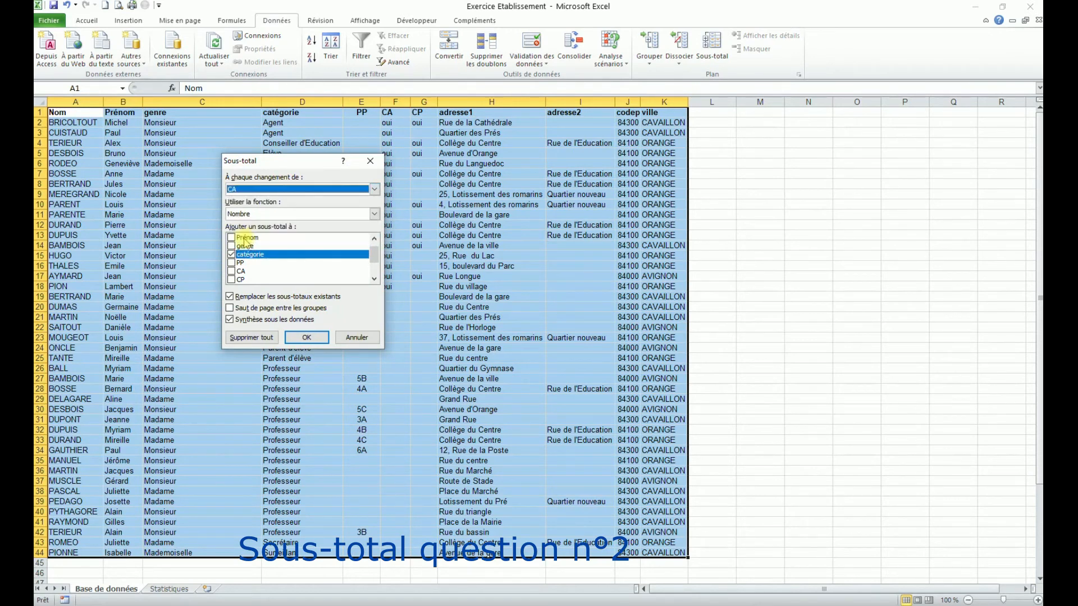
pyautogui.click(231, 254)
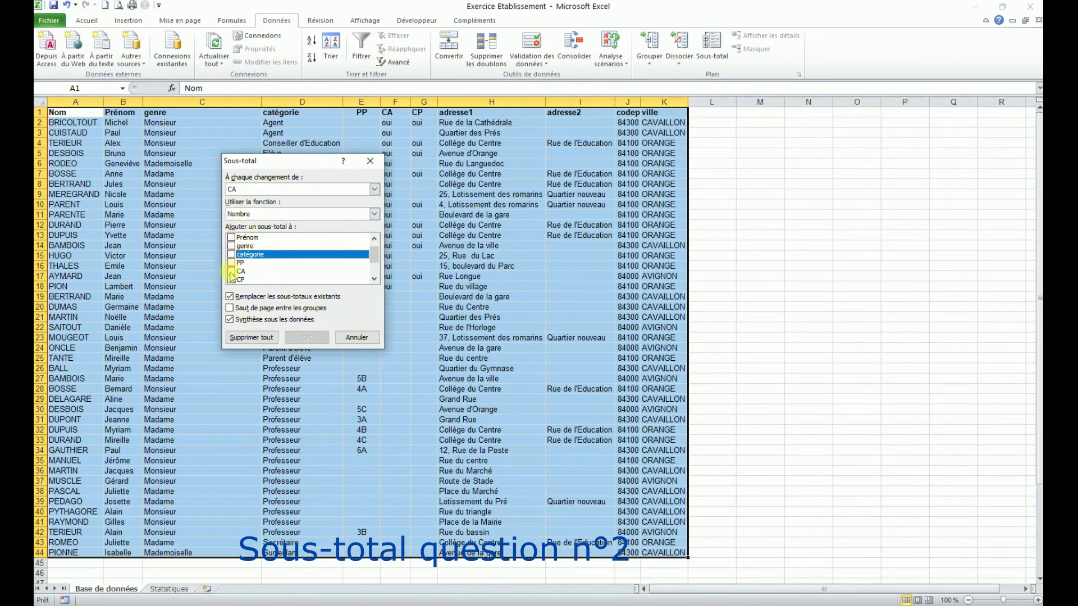
pyautogui.click(230, 271)
pyautogui.click(296, 340)
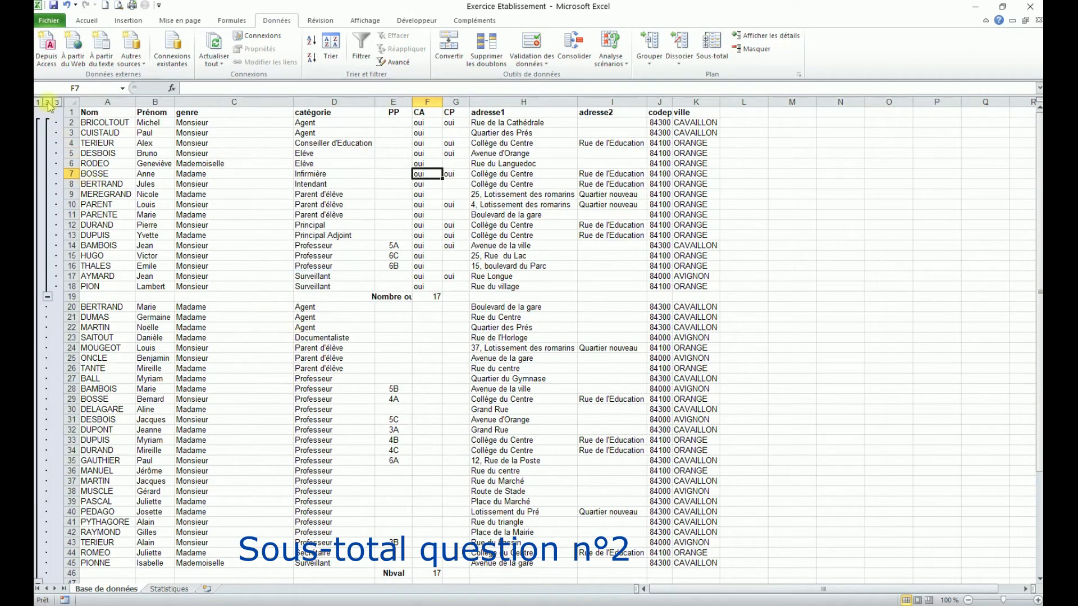
# Collapse the outline to level 2 and widen the PP column to fit the CA subtotal label
pyautogui.click(48, 102)
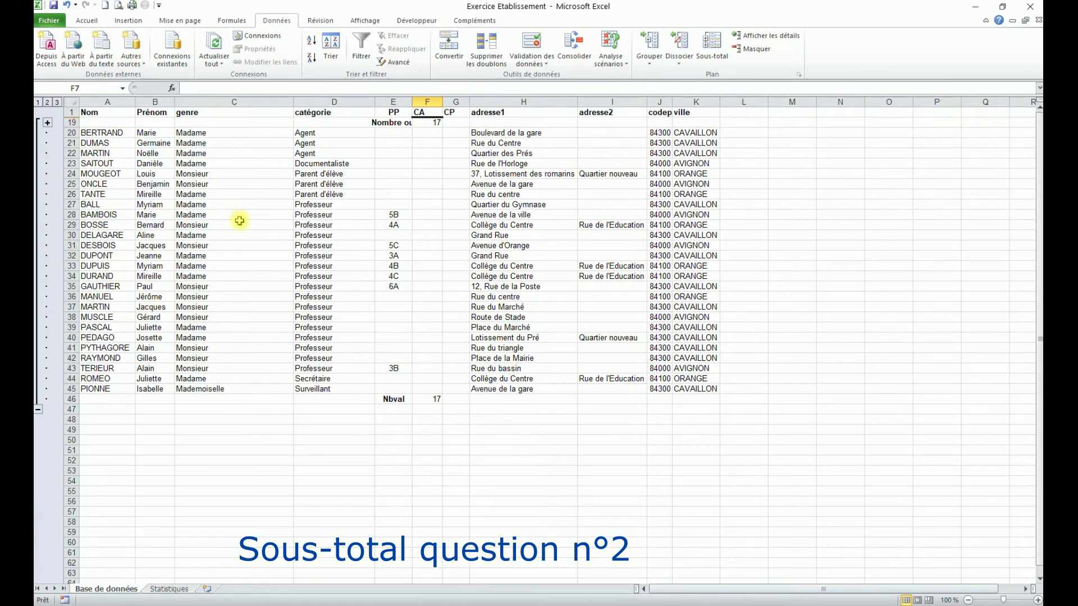
pyautogui.moveTo(412, 102); pyautogui.dragTo(447, 123)
pyautogui.click(410, 122)
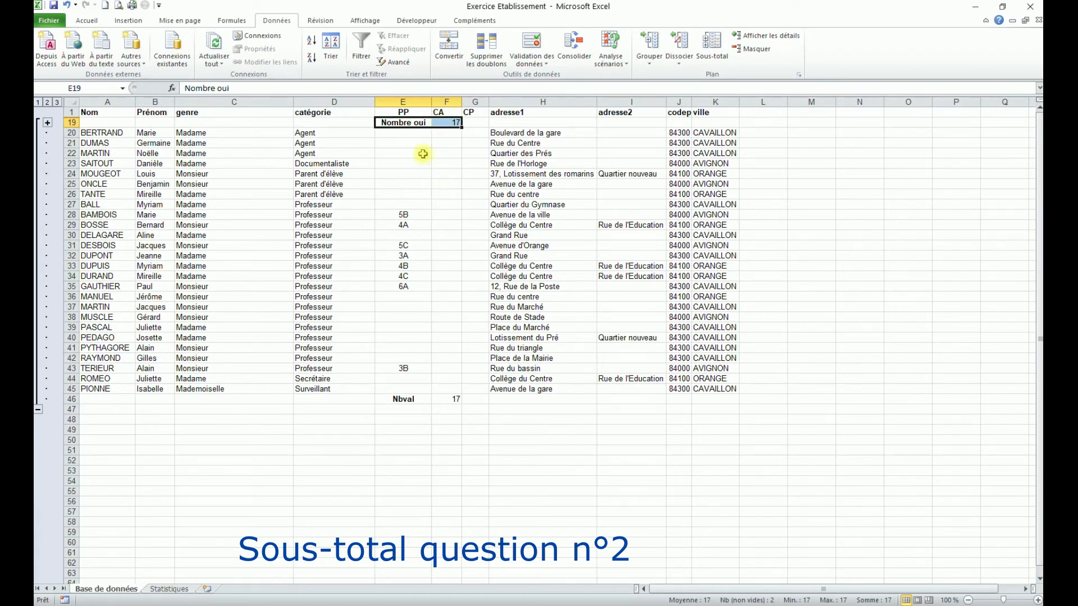
# Examine the CA subtotal, the Nbval grand total and the blank CA cells of the remaining records
pyautogui.click(444, 135)
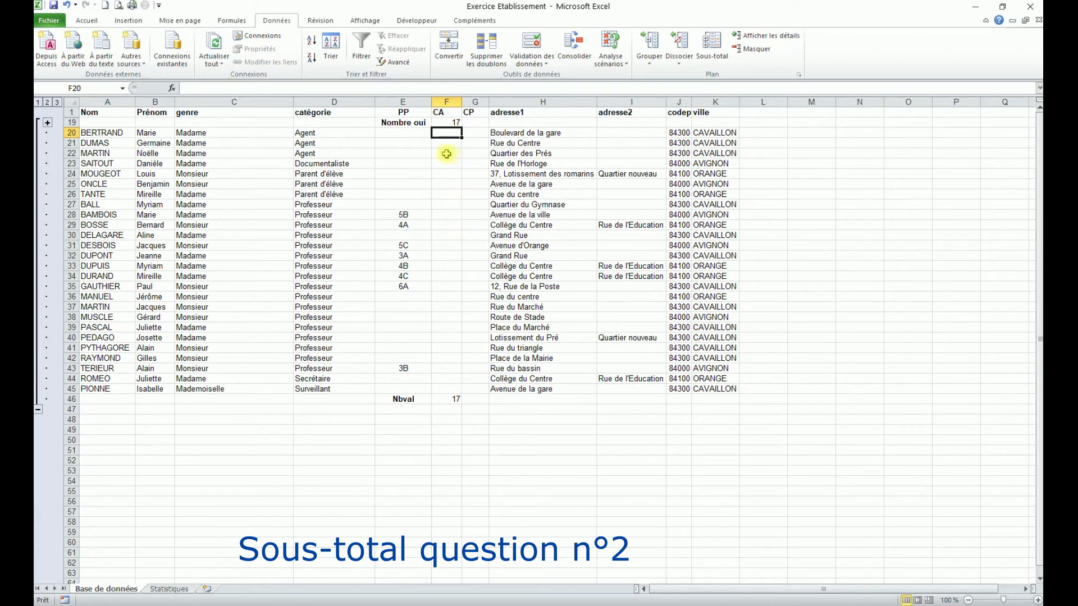
pyautogui.click(447, 124)
pyautogui.moveTo(404, 400); pyautogui.dragTo(433, 399)
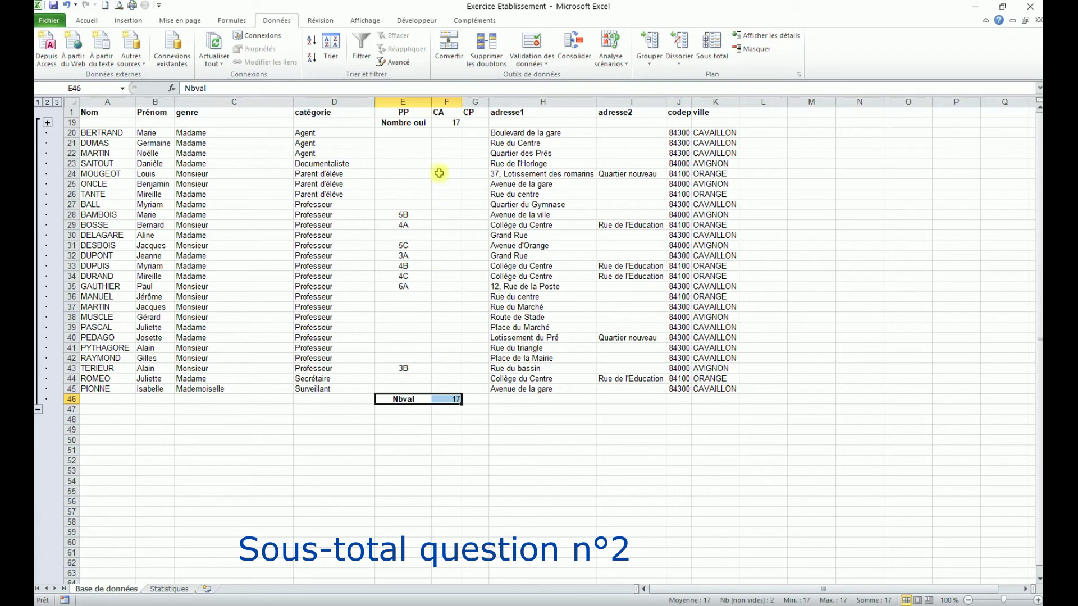
pyautogui.moveTo(447, 136); pyautogui.dragTo(445, 166)
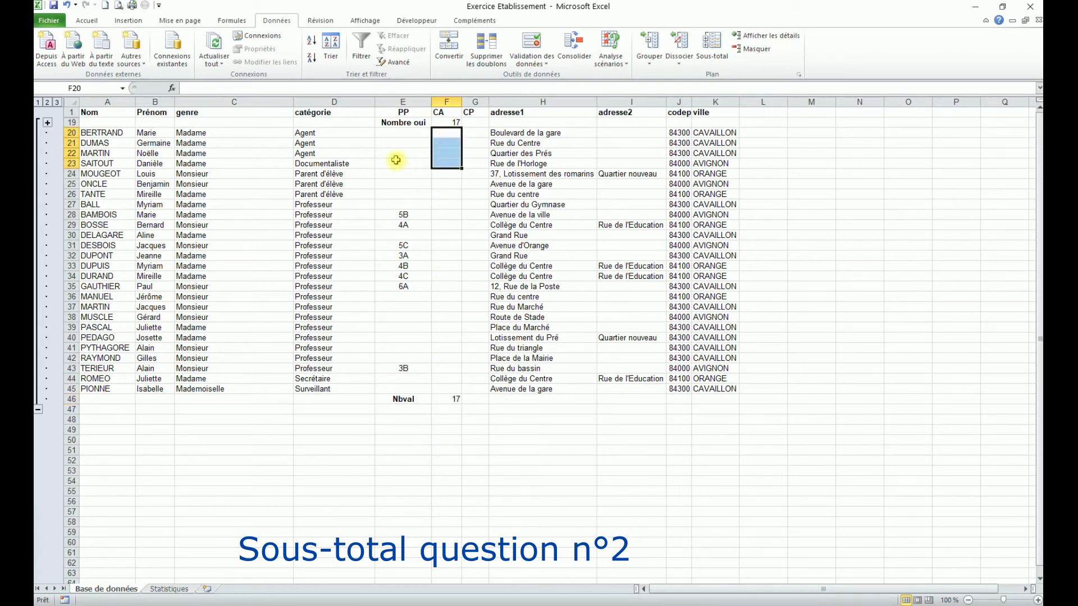
pyautogui.click(446, 112)
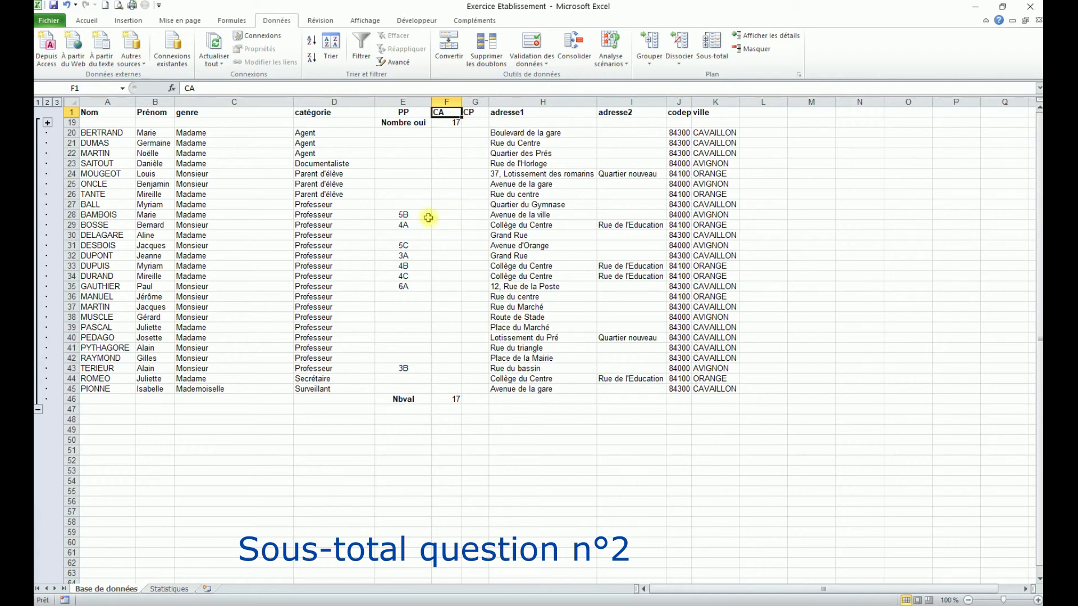
# Remove all the CA subtotals from the table
pyautogui.click(312, 214)
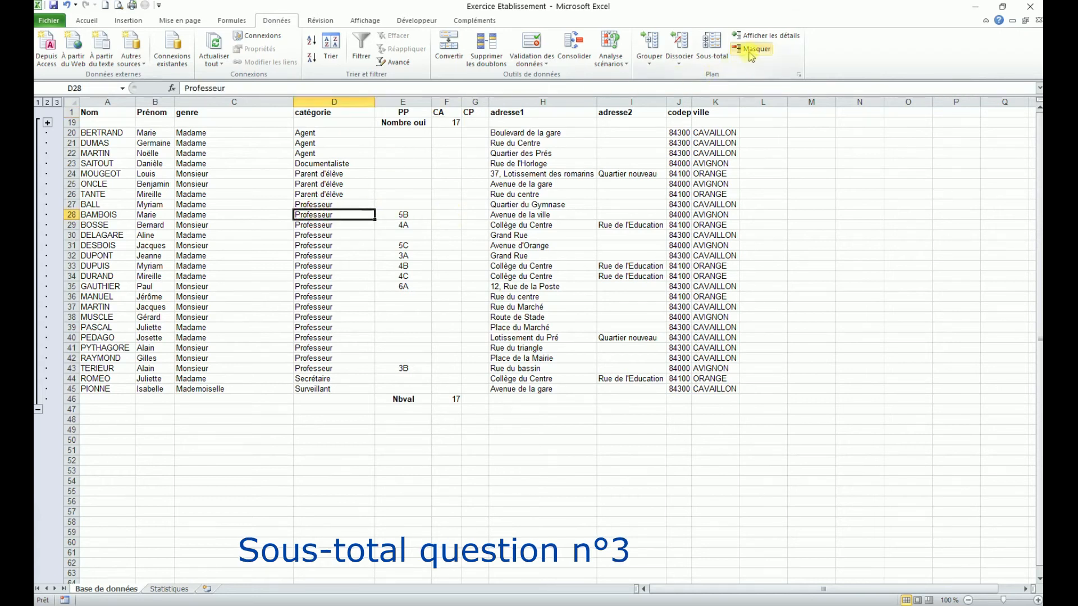
pyautogui.click(709, 41)
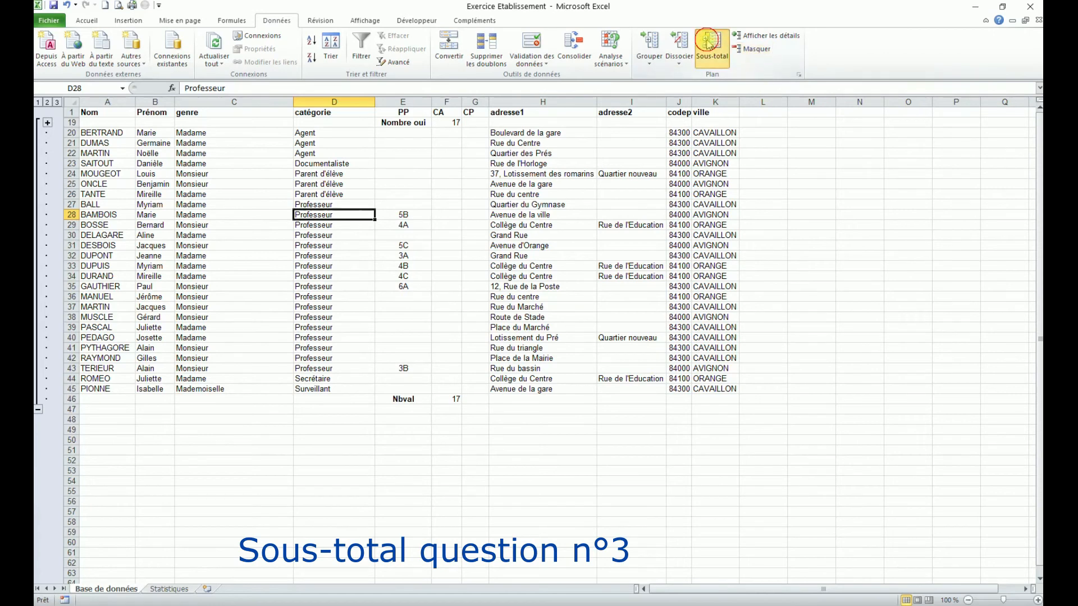
pyautogui.click(254, 338)
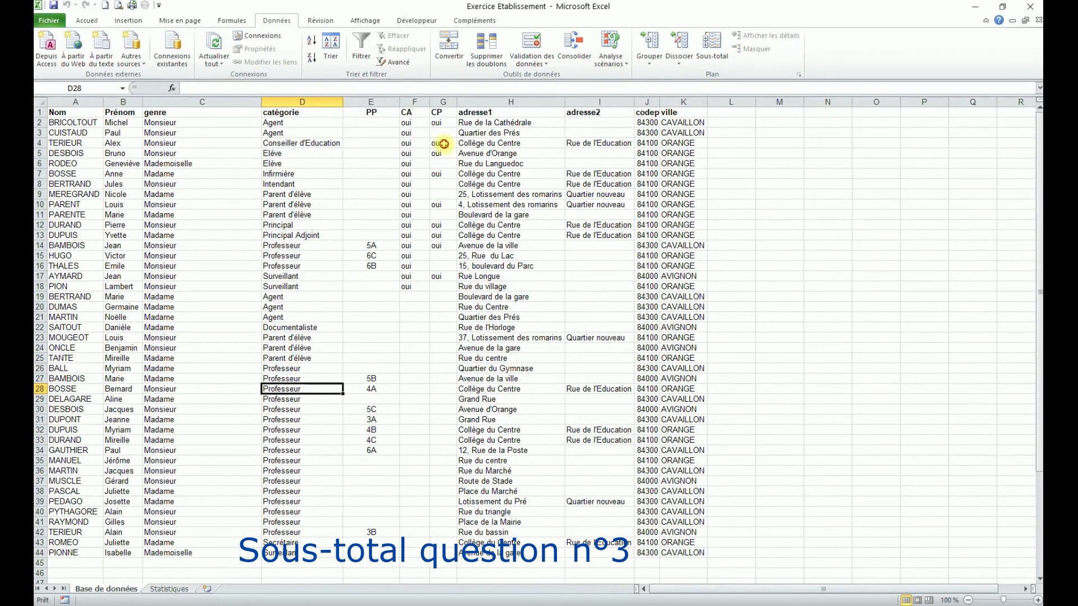
# Sort the database by CP from A to Z and add Nombre subtotals at each change of CP, on the CP column only
pyautogui.click(441, 144)
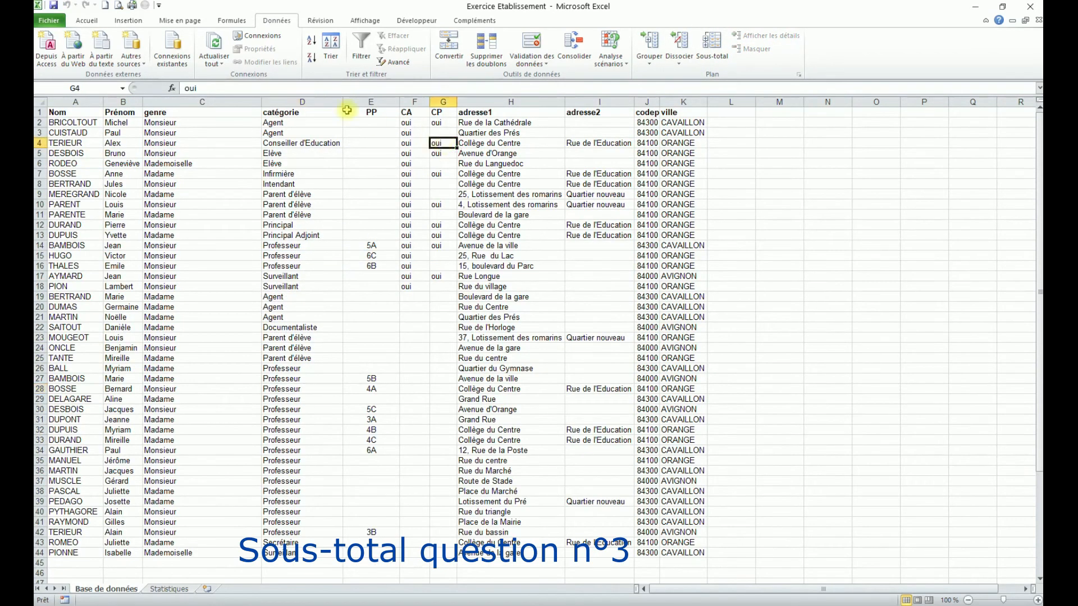
pyautogui.click(311, 43)
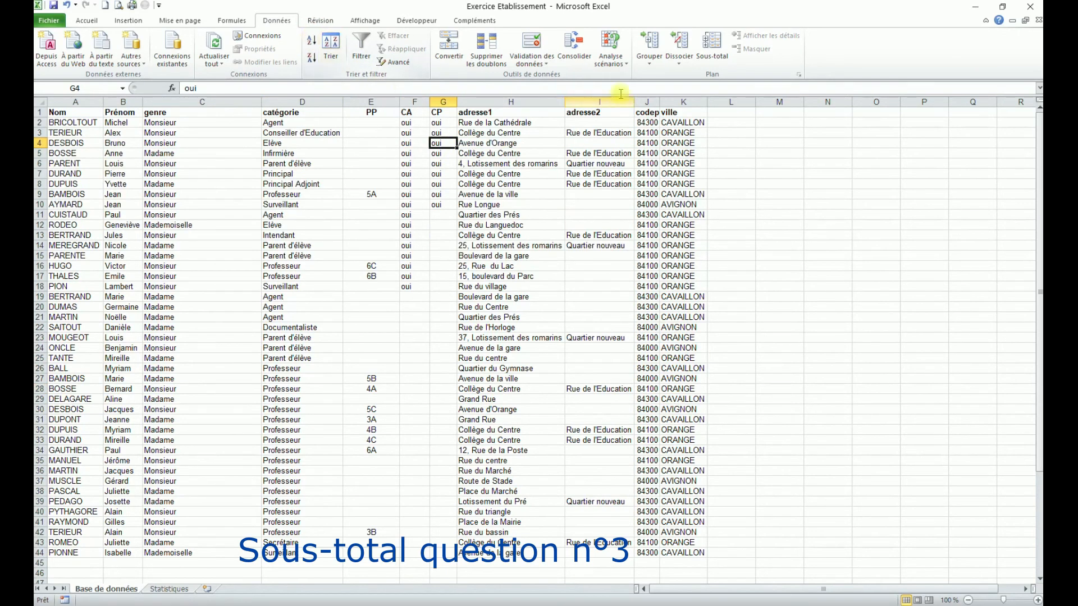
pyautogui.click(712, 48)
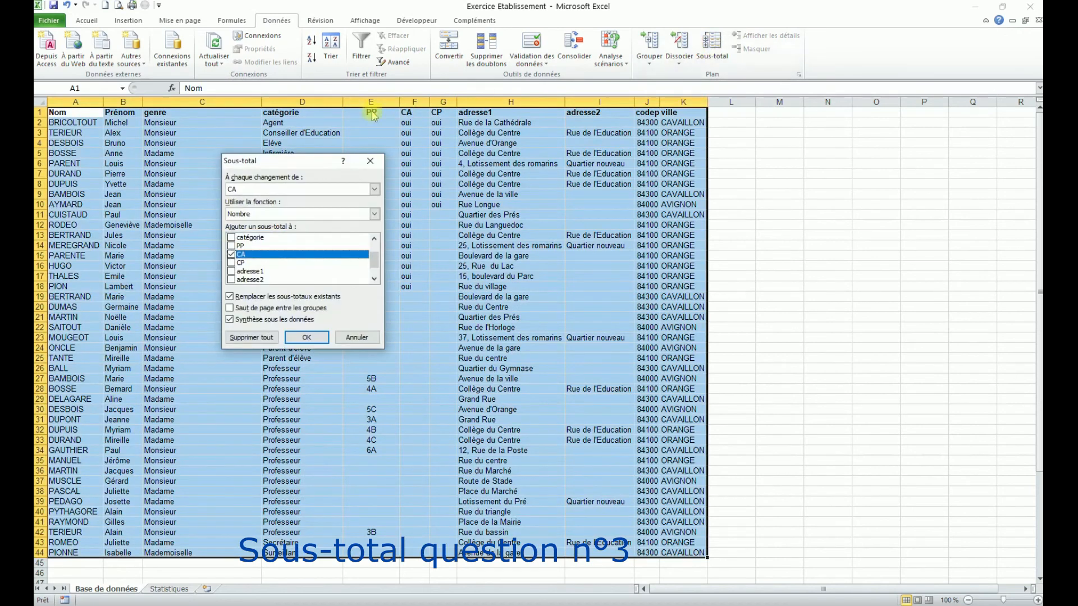
pyautogui.click(250, 190)
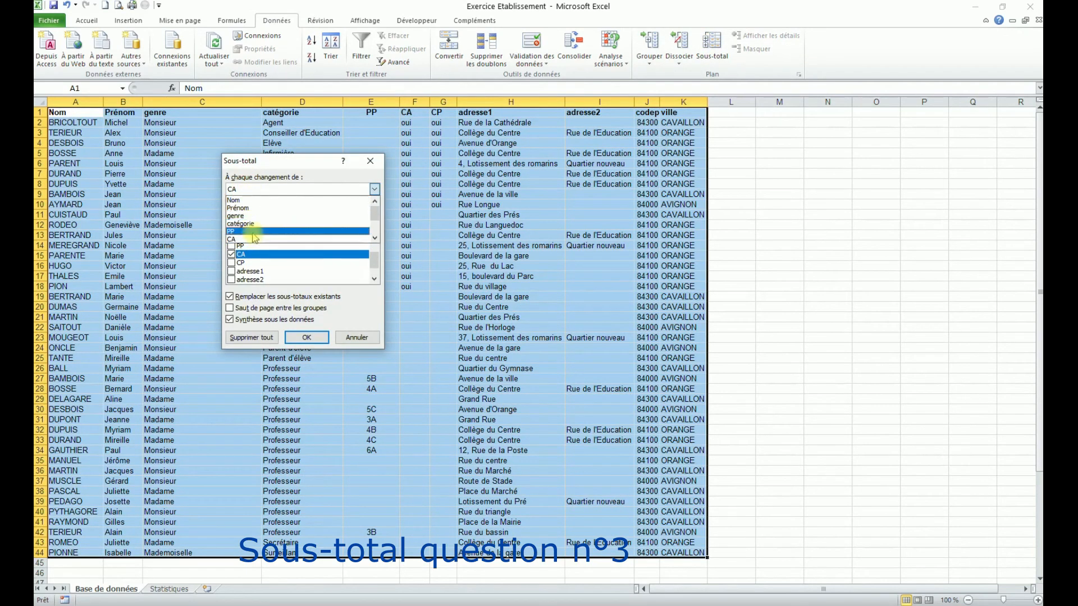
pyautogui.click(241, 240)
pyautogui.click(230, 254)
pyautogui.click(231, 262)
pyautogui.click(307, 337)
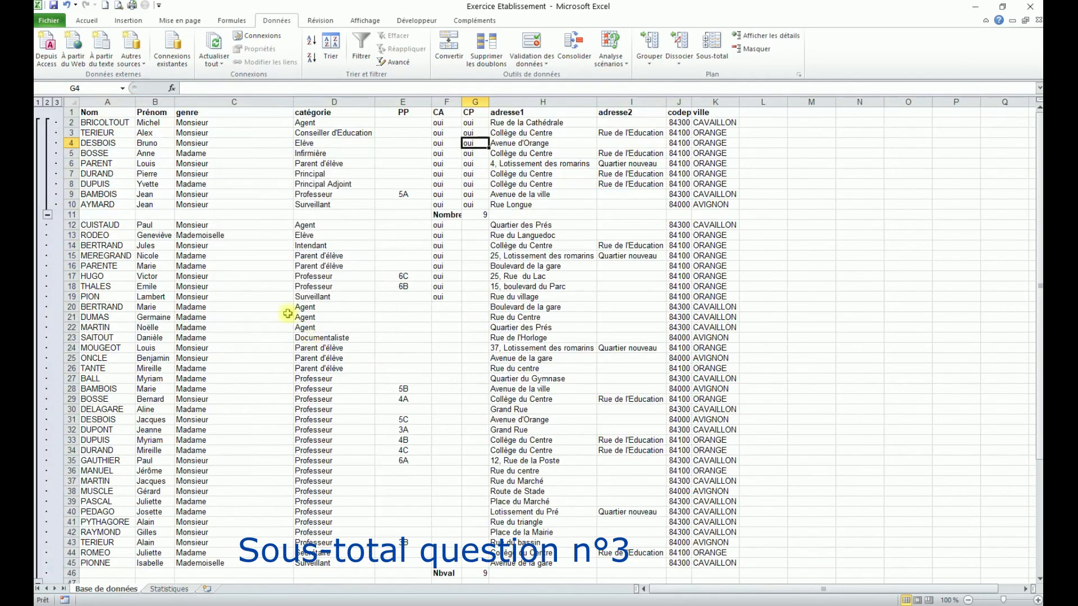
# Collapse the outline to level 2 and check the CP subtotal and the Nbval grand total
pyautogui.click(48, 103)
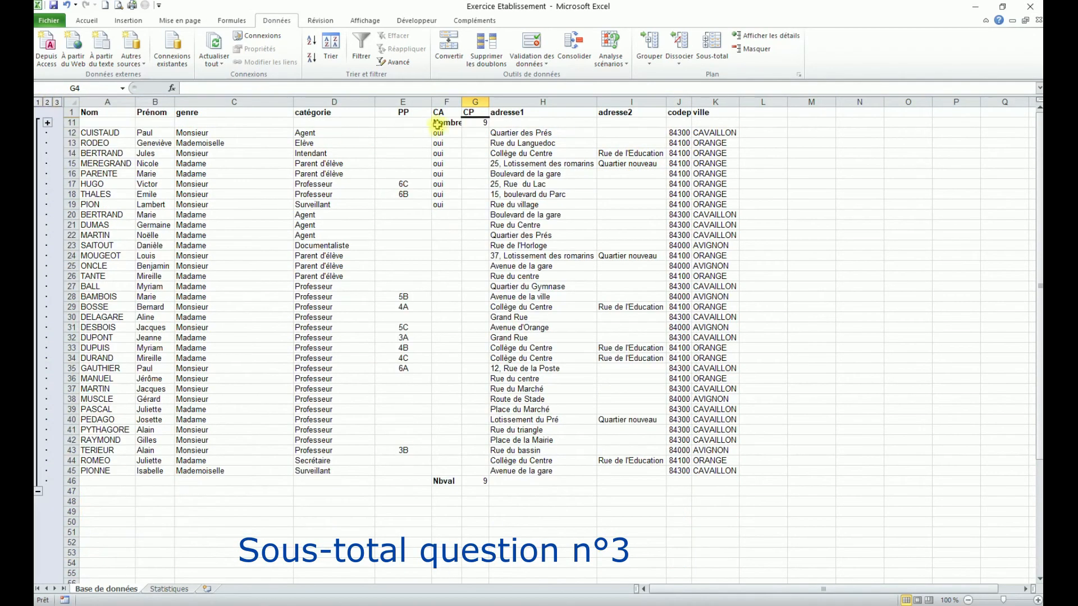
pyautogui.click(475, 123)
pyautogui.moveTo(444, 481); pyautogui.dragTo(469, 480)
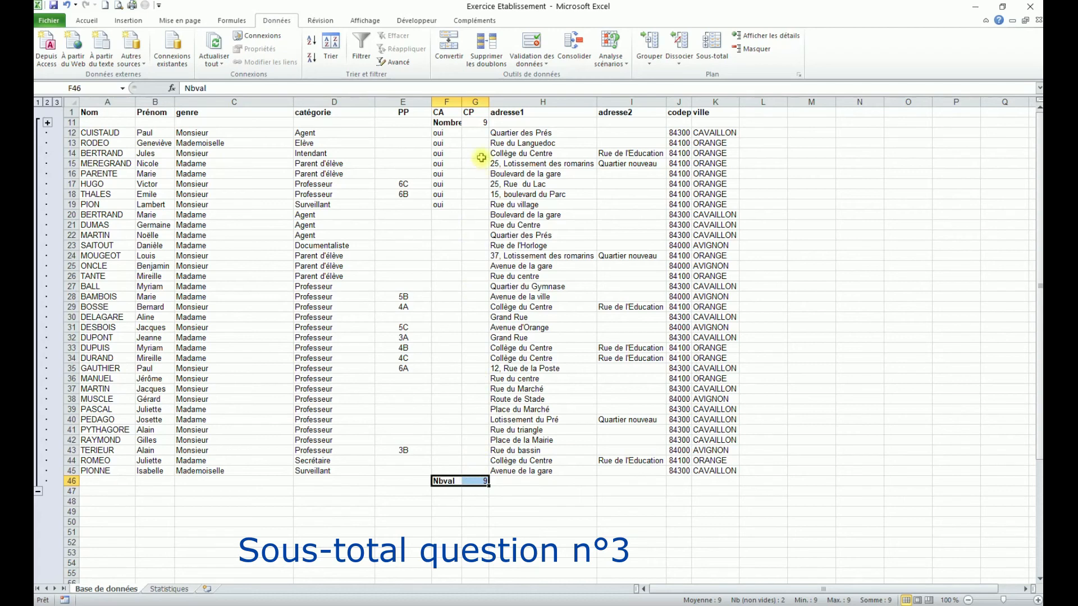
# Remove all the CP subtotals from the table
pyautogui.click(481, 159)
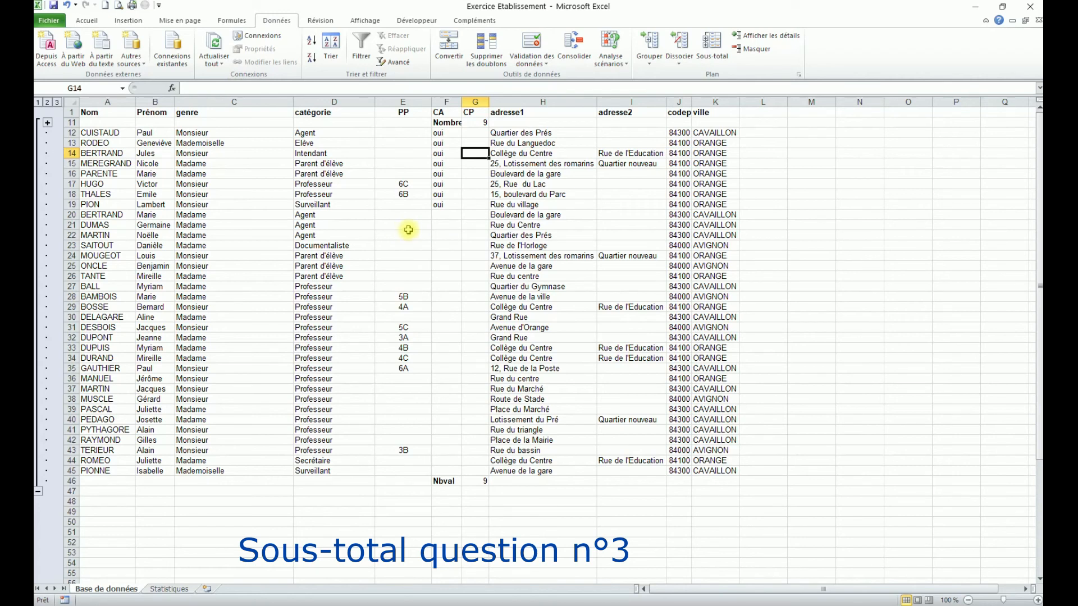
pyautogui.click(713, 42)
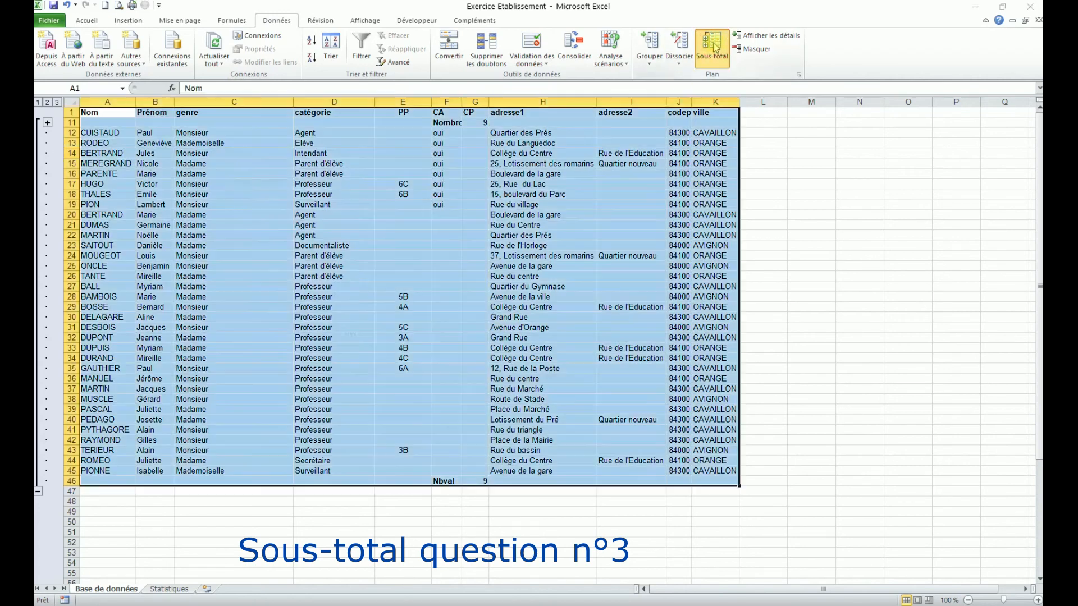
pyautogui.click(251, 338)
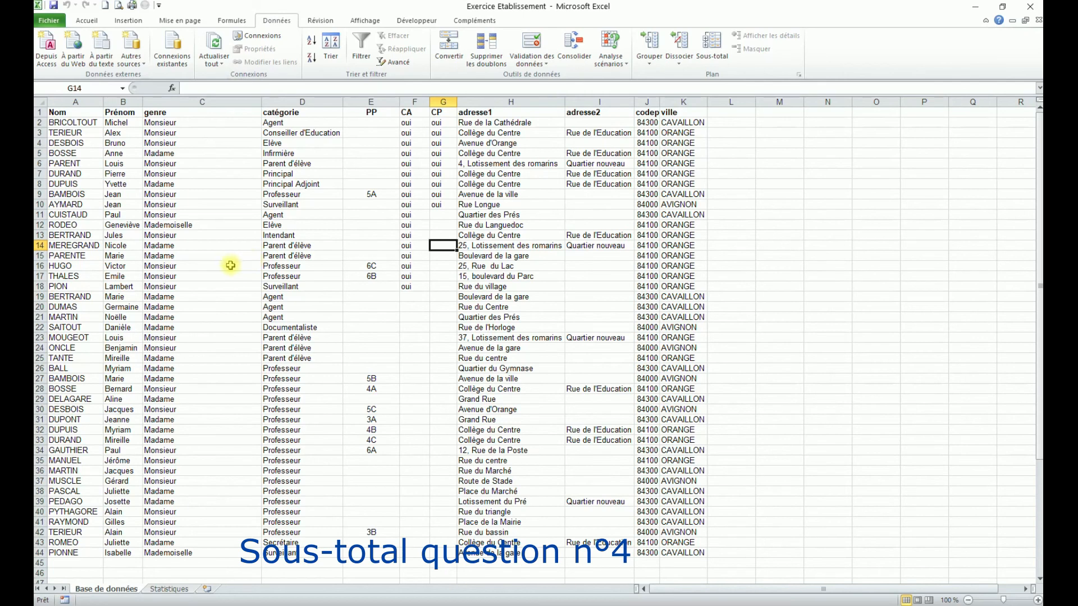
# Sort the database by genre from A to Z and add Nombre subtotals at each change of genre, on the genre column only
pyautogui.click(192, 175)
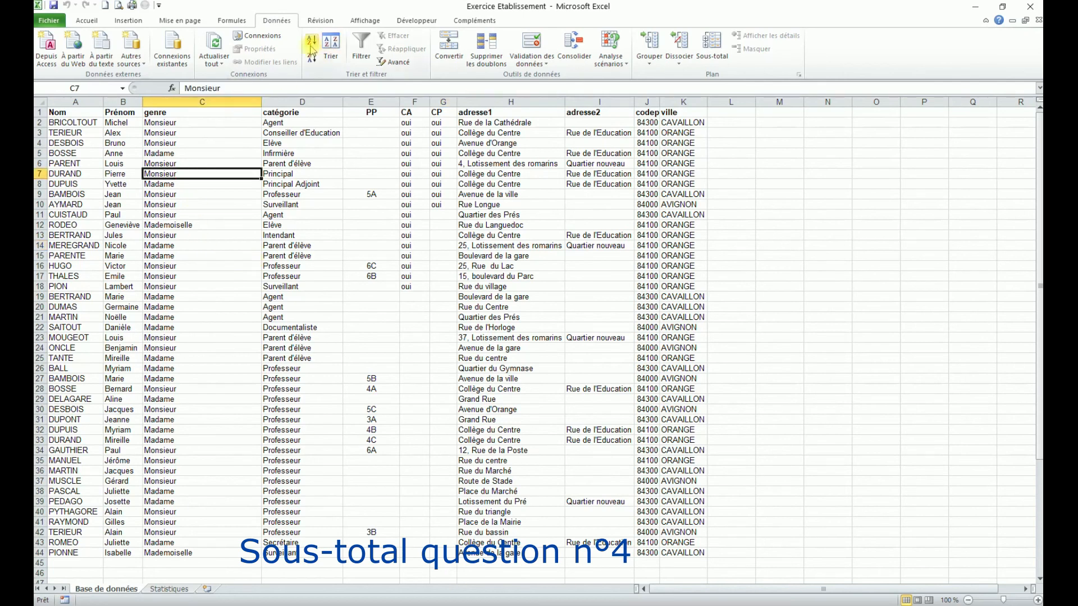
pyautogui.click(312, 45)
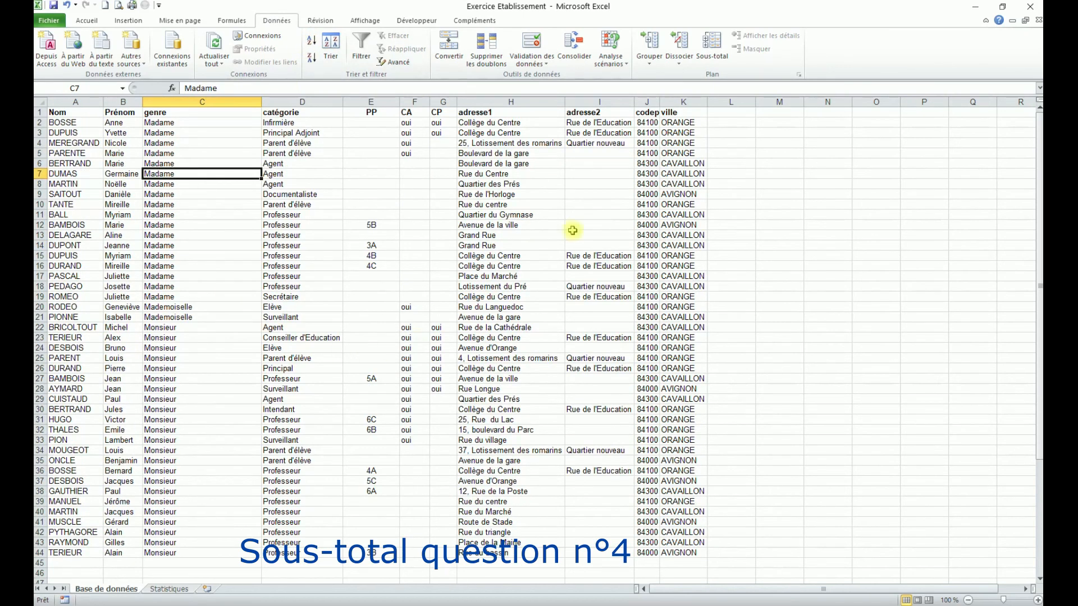
pyautogui.click(721, 41)
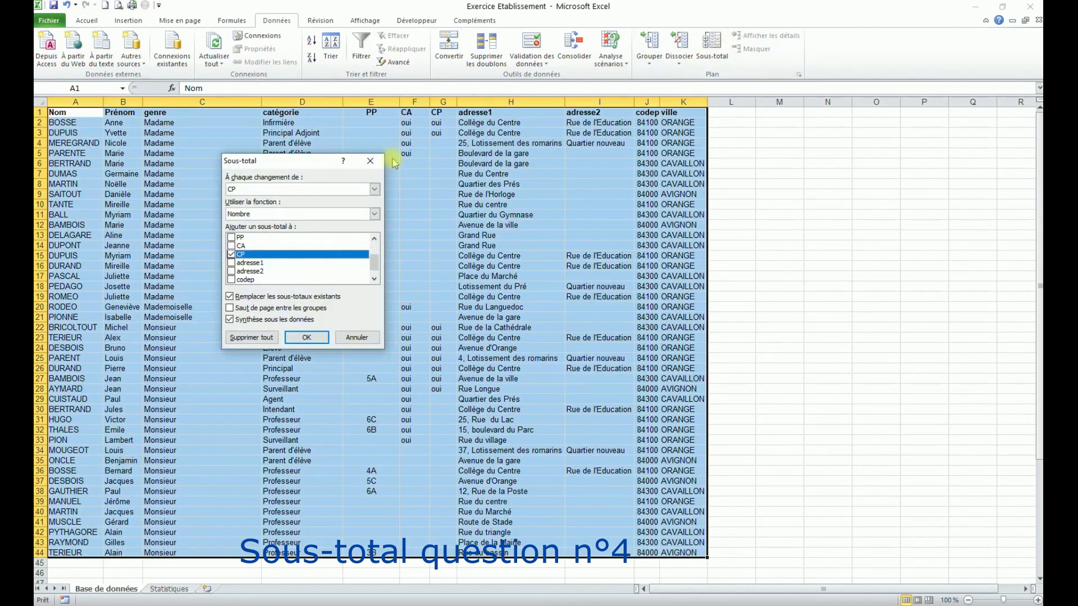
pyautogui.click(278, 191)
pyautogui.click(258, 208)
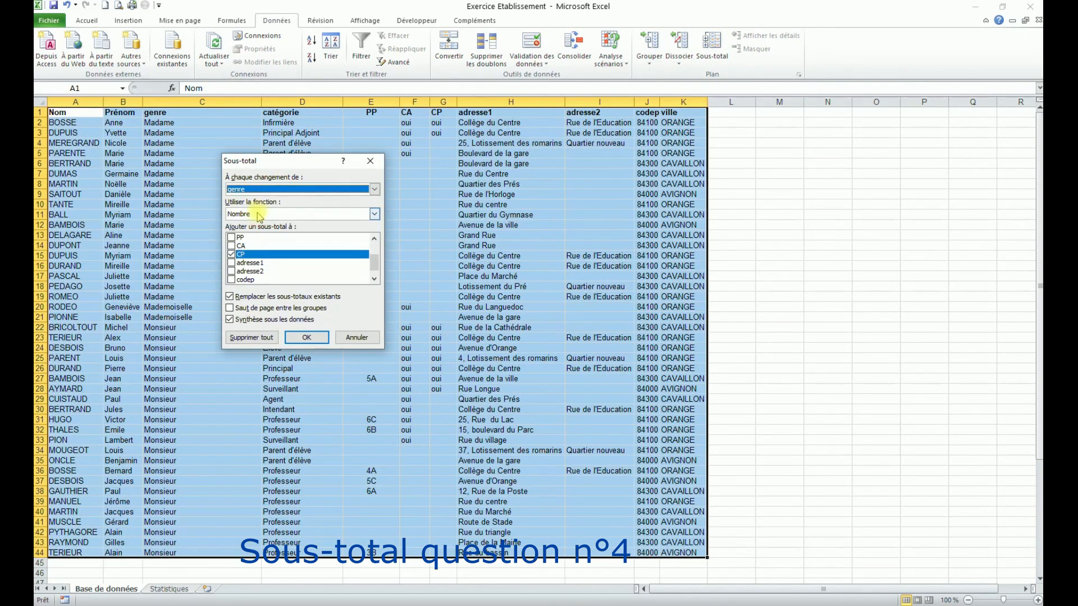
pyautogui.click(230, 257)
pyautogui.scroll(1, 230, 257)
pyautogui.click(232, 246)
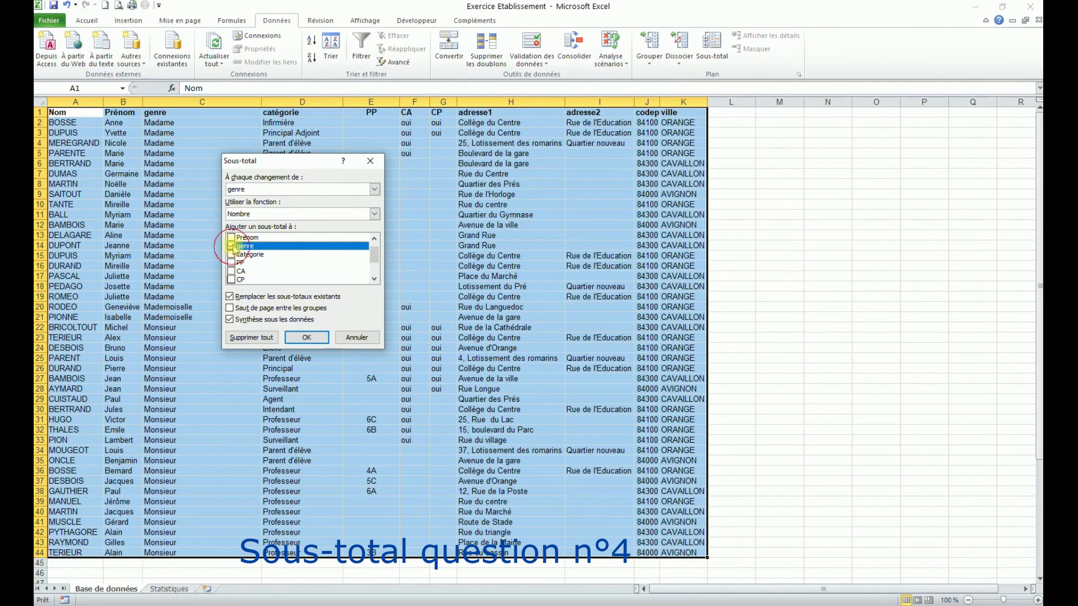
pyautogui.click(307, 338)
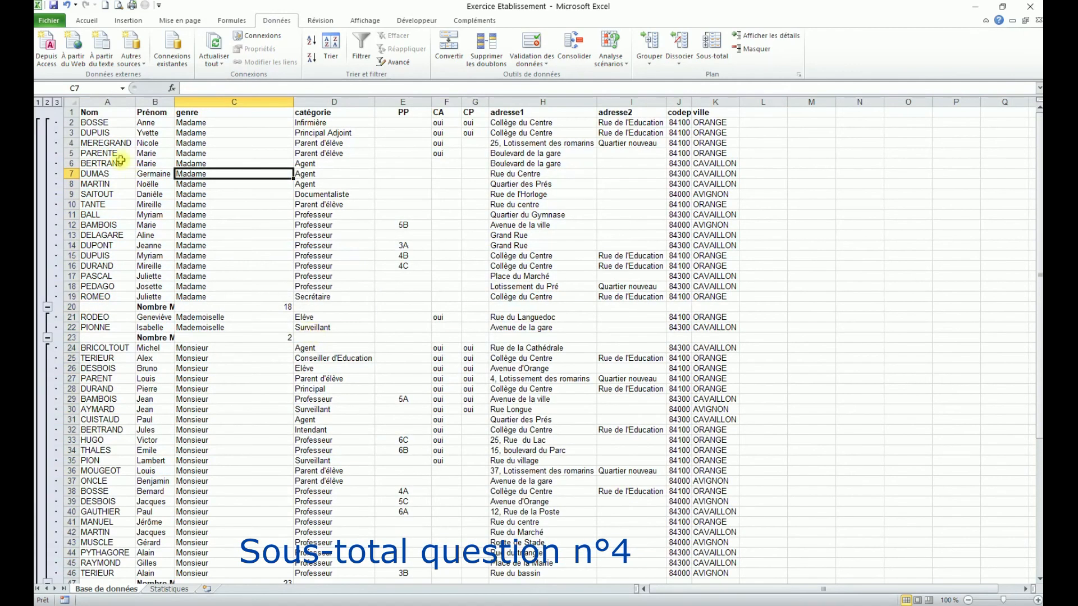
# Collapse the outline to level 2, widen the Prénom column to fit the labels, and select the Madame, Mademoiselle and Monsieur counts
pyautogui.click(47, 102)
pyautogui.moveTo(176, 104); pyautogui.dragTo(267, 109)
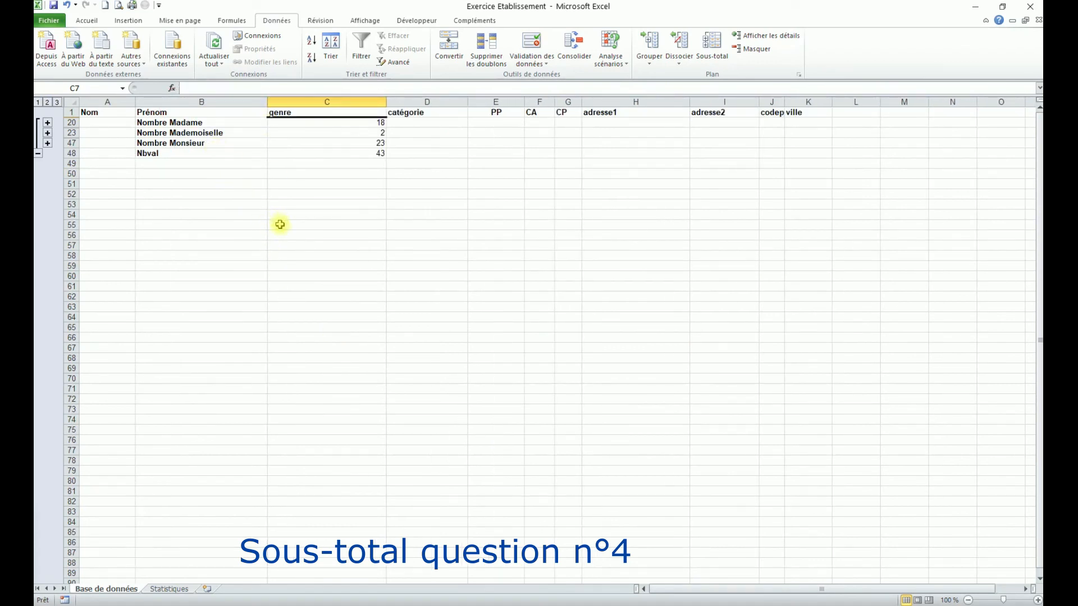
pyautogui.moveTo(189, 123); pyautogui.dragTo(346, 142)
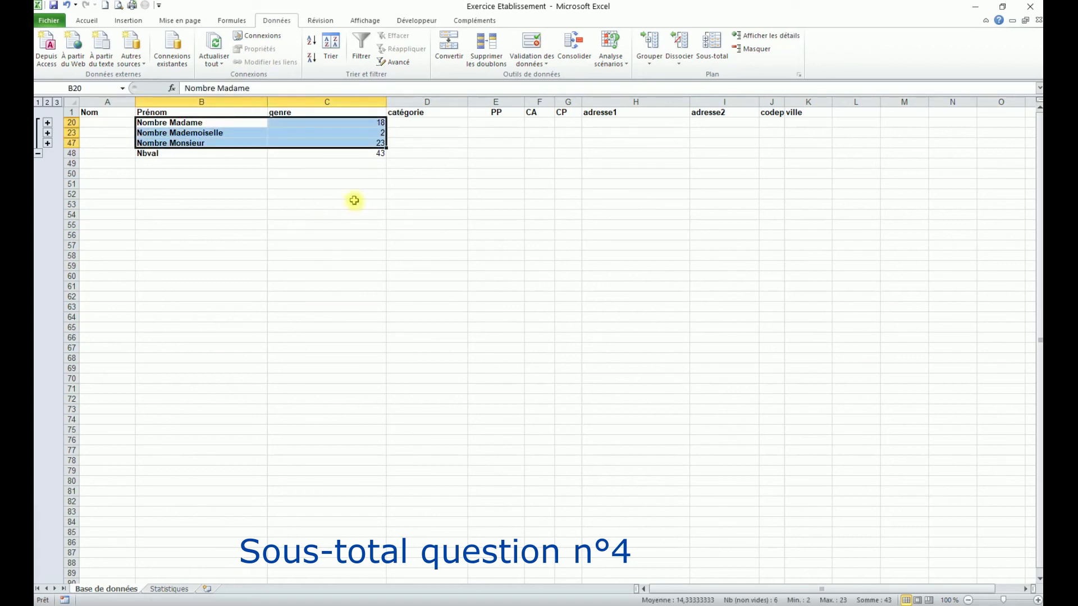
# Remove all the genre subtotals from the table
pyautogui.click(316, 133)
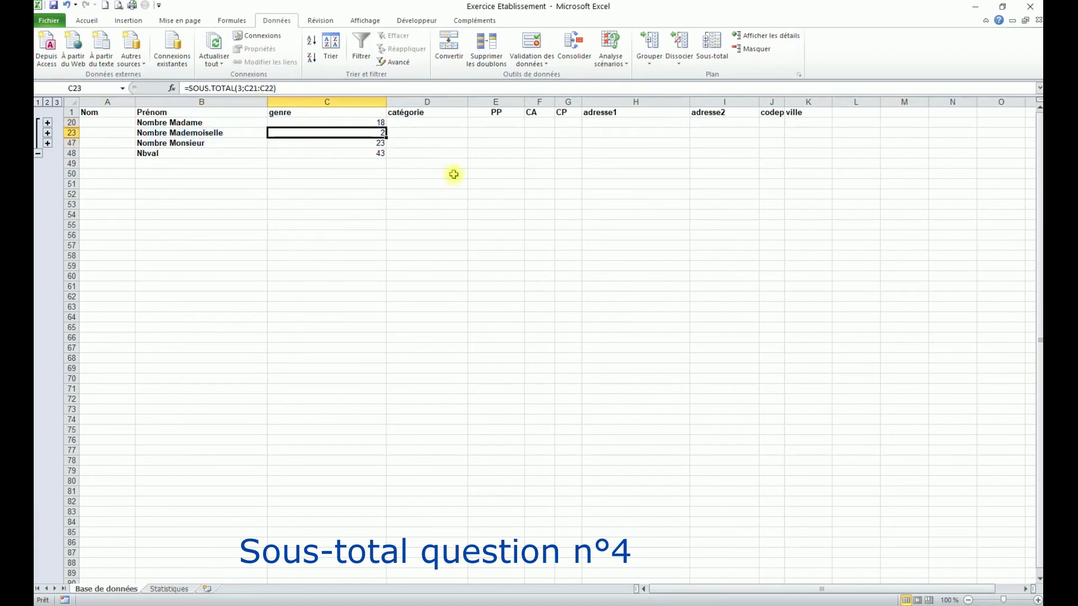
pyautogui.click(714, 51)
pyautogui.click(250, 338)
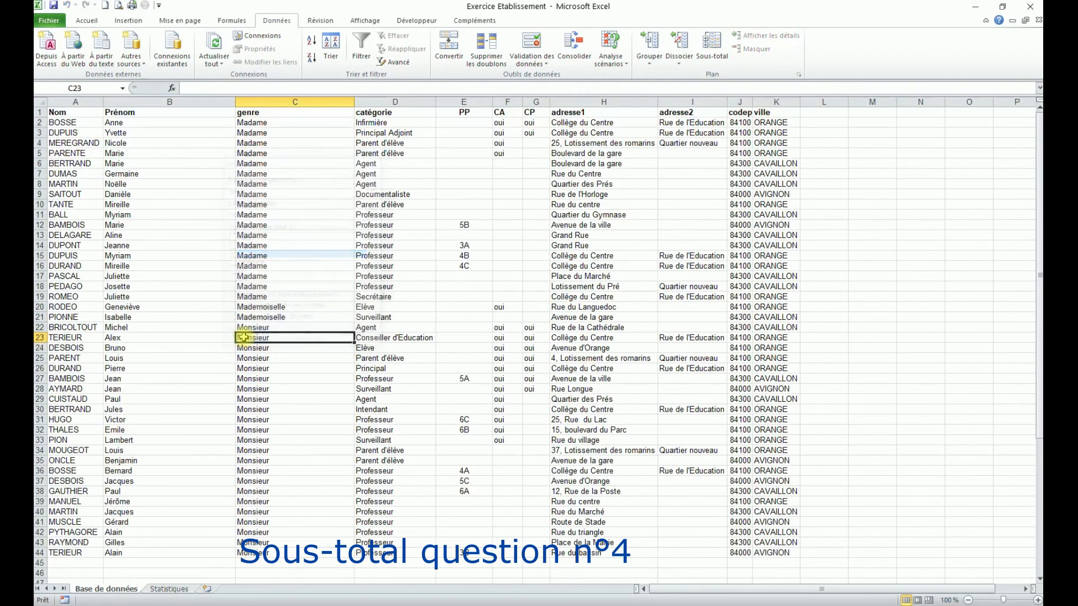